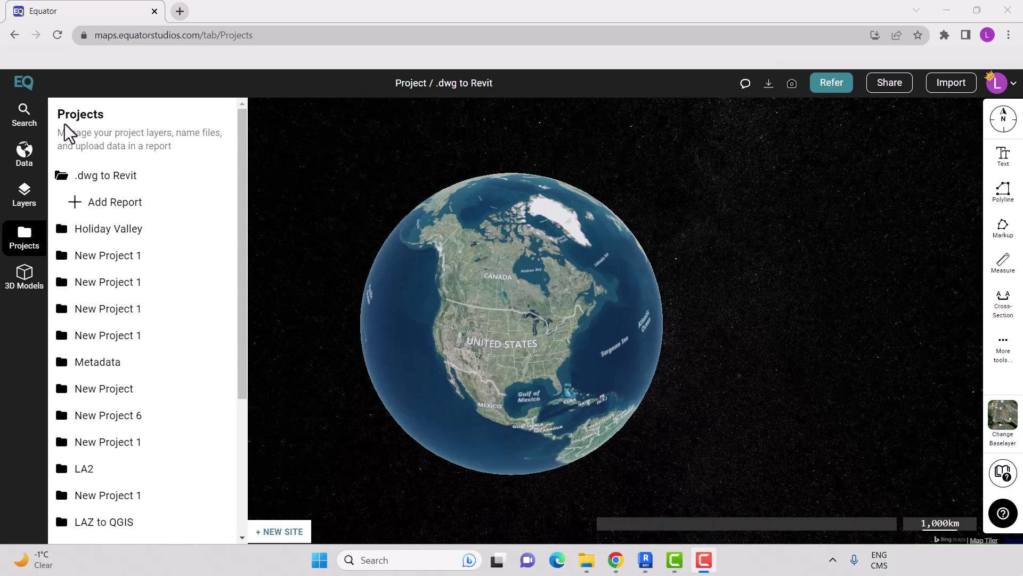
Step: Search for the ski area by Ski Wing Rd near Olean and zoom the map to it
{"action": "left_click", "coordinate": [25, 116]}
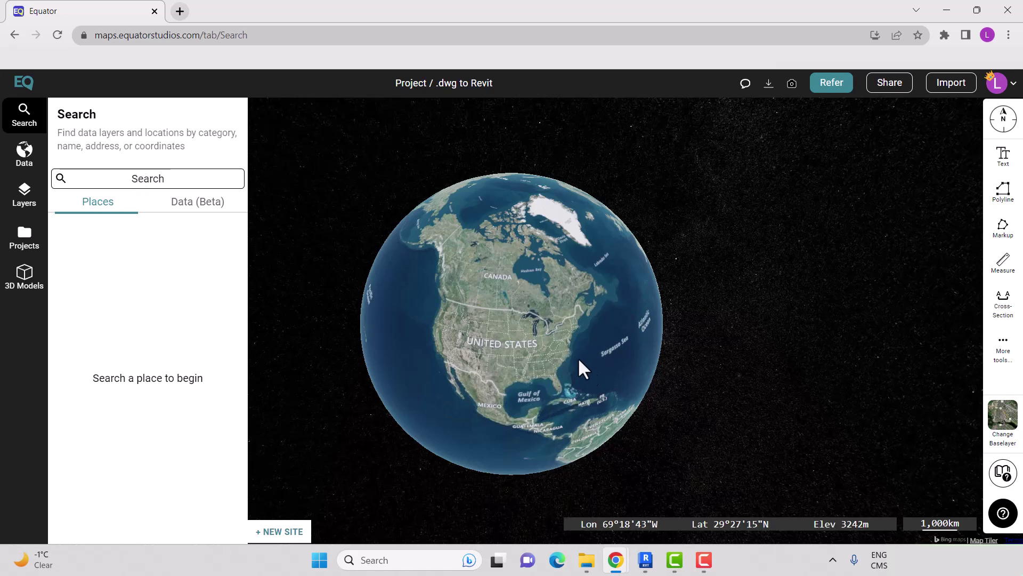
{"action": "scroll", "coordinate": [557, 340], "scroll_direction": "up", "scroll_amount": 2}
{"action": "scroll", "coordinate": [558, 341], "scroll_direction": "up", "scroll_amount": 1}
{"action": "scroll", "coordinate": [588, 352], "scroll_direction": "up", "scroll_amount": 1}
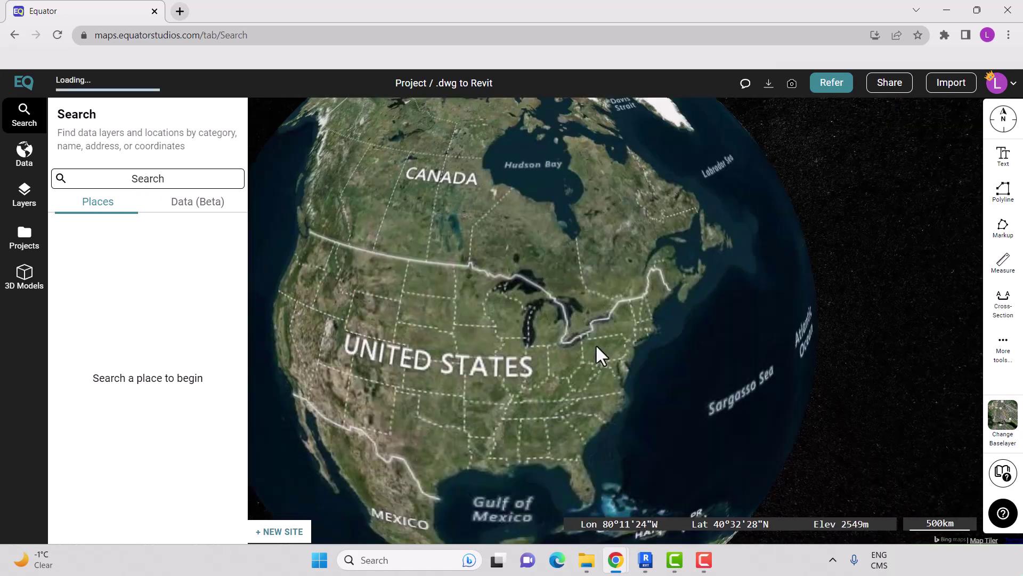
{"action": "scroll", "coordinate": [628, 345], "scroll_direction": "up", "scroll_amount": 2}
{"action": "scroll", "coordinate": [621, 349], "scroll_direction": "up", "scroll_amount": 2}
{"action": "scroll", "coordinate": [622, 348], "scroll_direction": "up", "scroll_amount": 2}
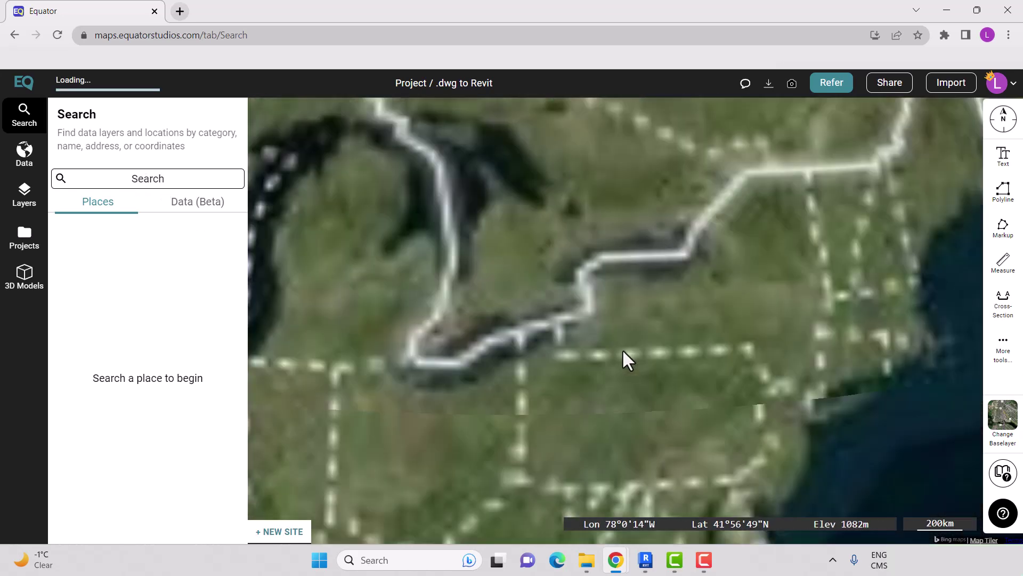
{"action": "scroll", "coordinate": [622, 349], "scroll_direction": "up", "scroll_amount": 2}
{"action": "scroll", "coordinate": [517, 388], "scroll_direction": "up", "scroll_amount": 2}
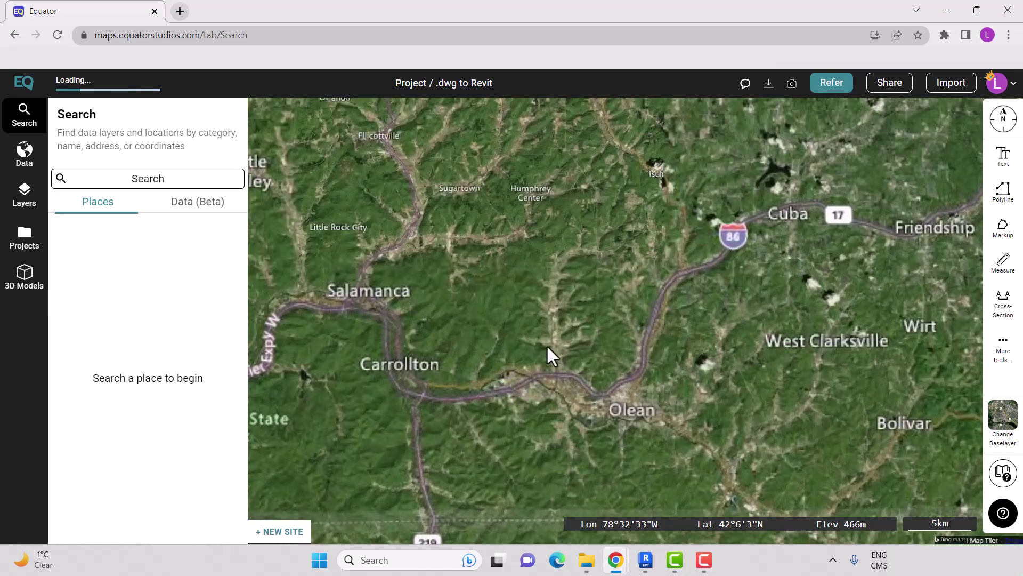
{"action": "scroll", "coordinate": [576, 331], "scroll_direction": "up", "scroll_amount": 2}
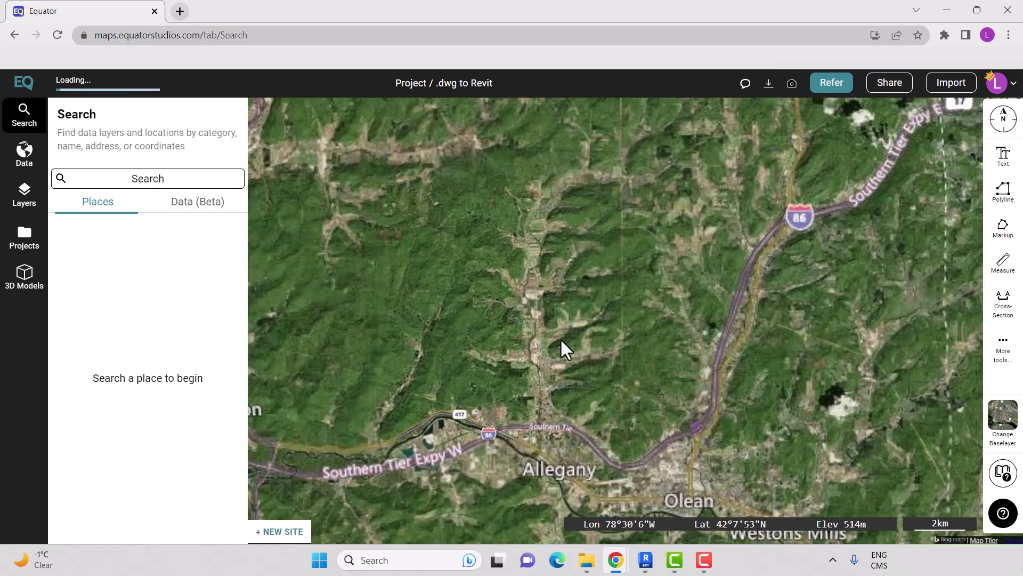
{"action": "scroll", "coordinate": [451, 332], "scroll_direction": "up", "scroll_amount": 2}
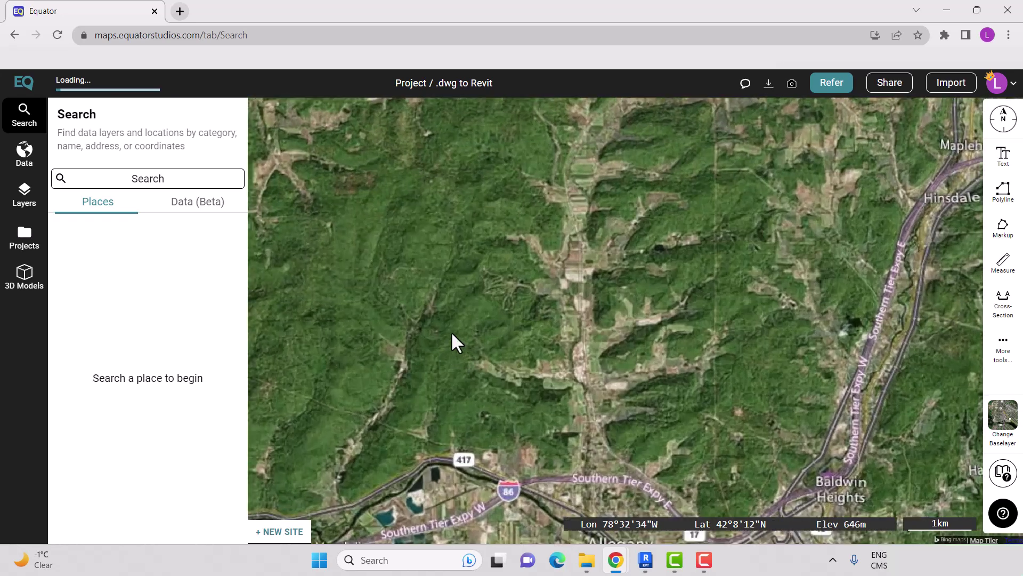
{"action": "scroll", "coordinate": [480, 323], "scroll_direction": "up", "scroll_amount": 2}
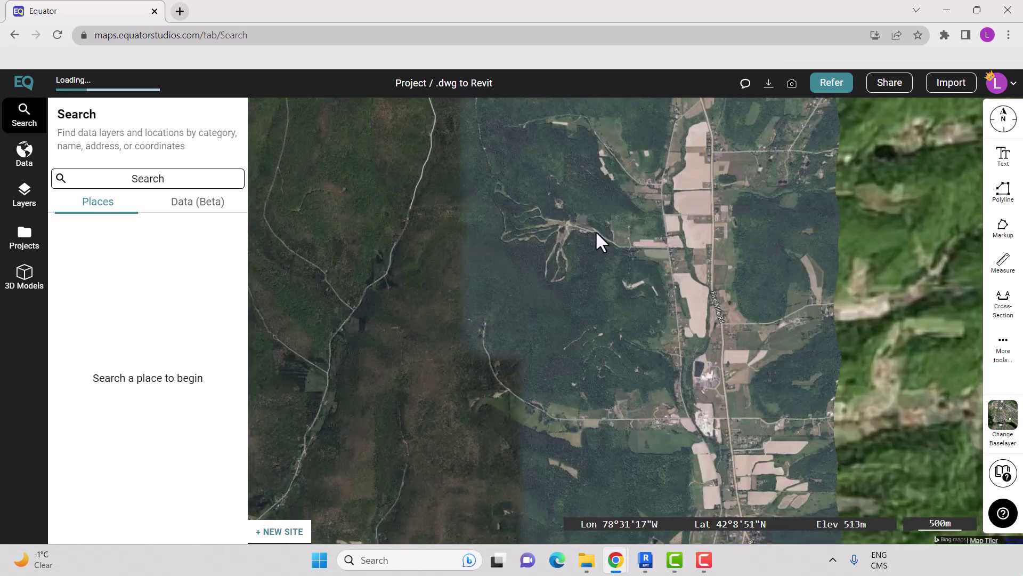
{"action": "scroll", "coordinate": [569, 232], "scroll_direction": "up", "scroll_amount": 2}
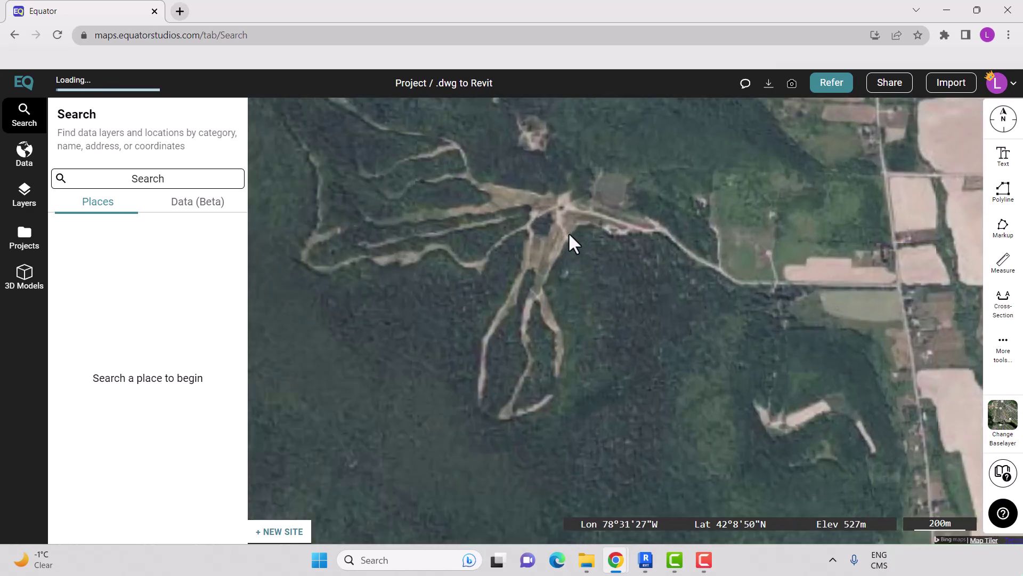
{"action": "scroll", "coordinate": [582, 221], "scroll_direction": "up", "scroll_amount": 2}
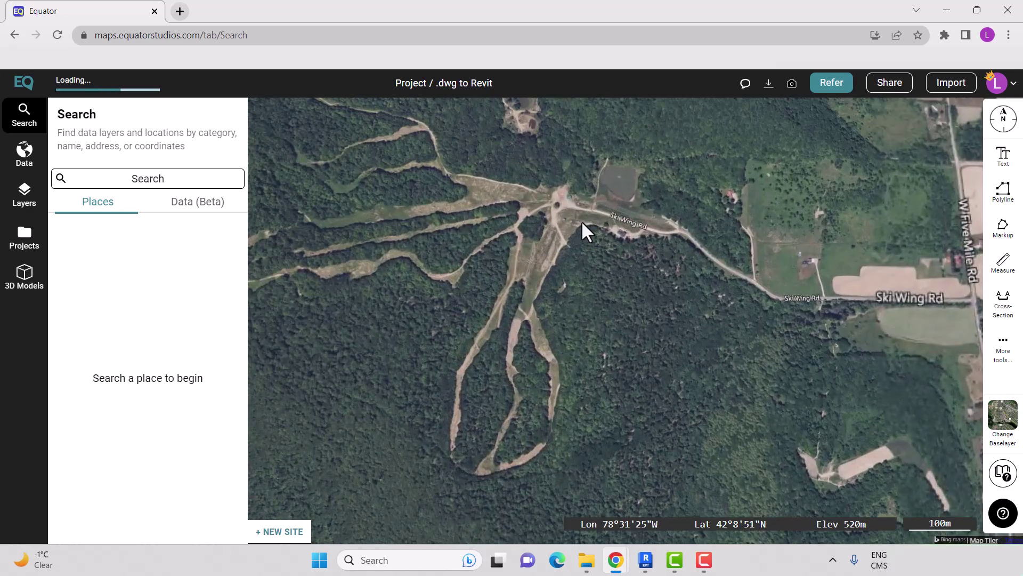
{"action": "scroll", "coordinate": [582, 222], "scroll_direction": "up", "scroll_amount": 2}
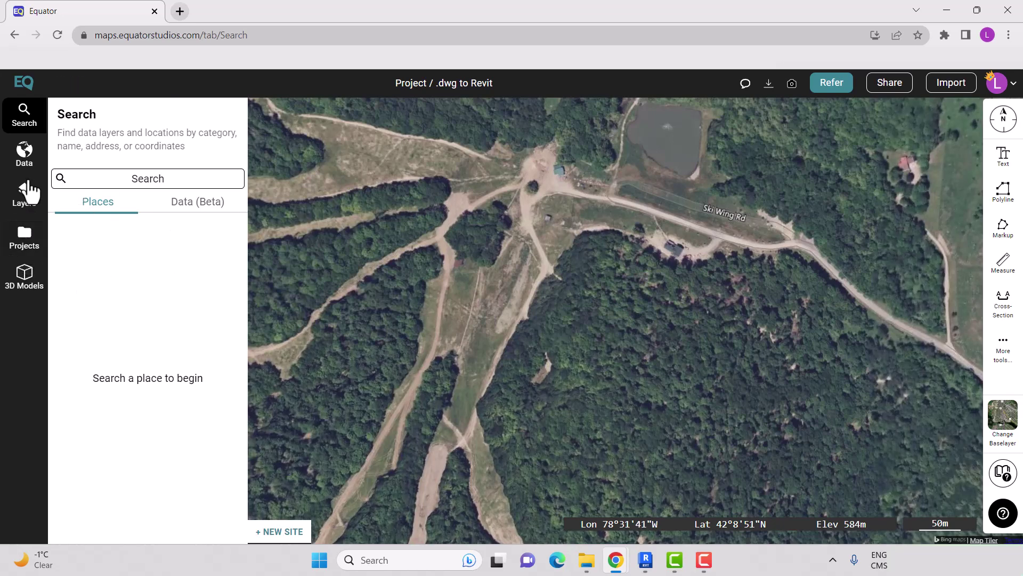
Step: Open the Data products list and turn on LiDAR coverage over the ski area
{"action": "left_click", "coordinate": [26, 166]}
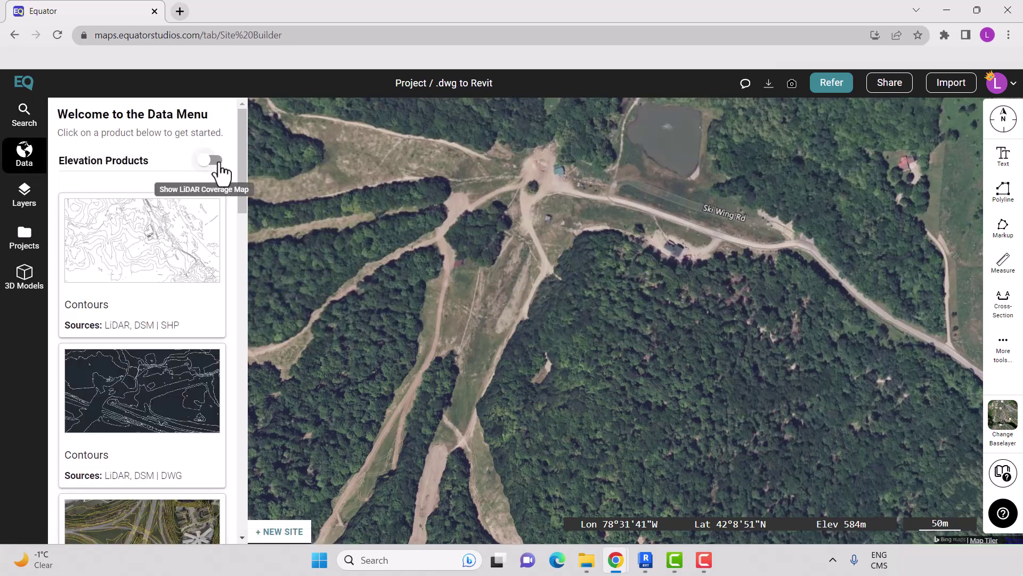
{"action": "left_click", "coordinate": [212, 160]}
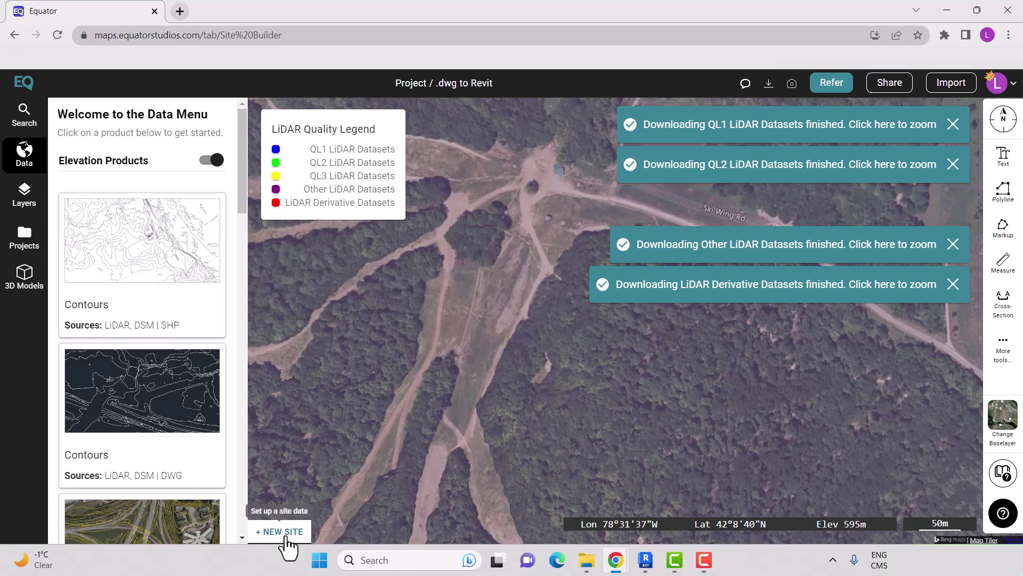
Step: Create Site 1 with bounds framing the trail junction near Ski Wing Rd
{"action": "left_click", "coordinate": [286, 538]}
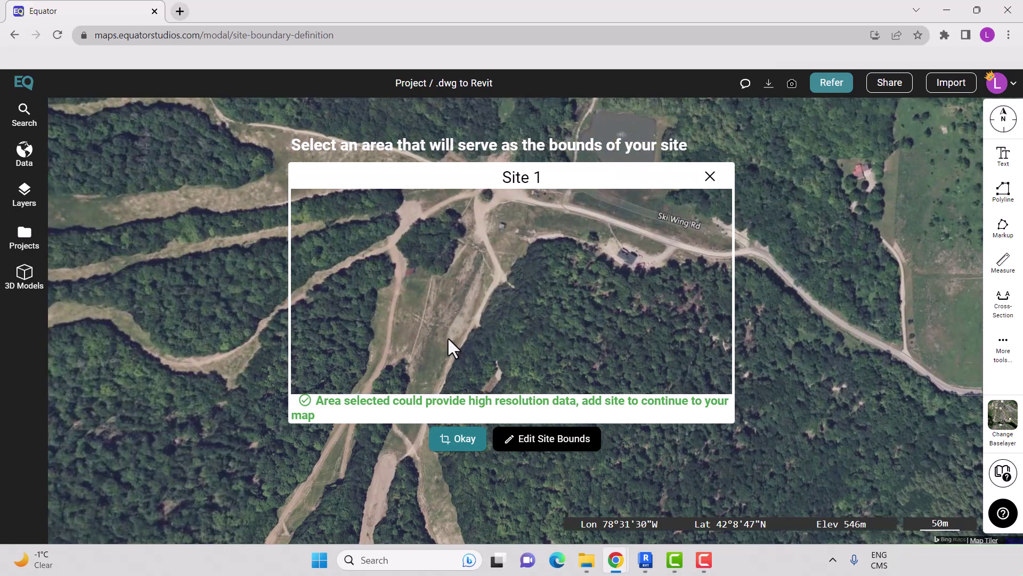
{"action": "scroll", "coordinate": [430, 306], "scroll_direction": "up", "scroll_amount": 1}
{"action": "scroll", "coordinate": [431, 306], "scroll_direction": "up", "scroll_amount": 2}
{"action": "scroll", "coordinate": [435, 307], "scroll_direction": "up", "scroll_amount": 1}
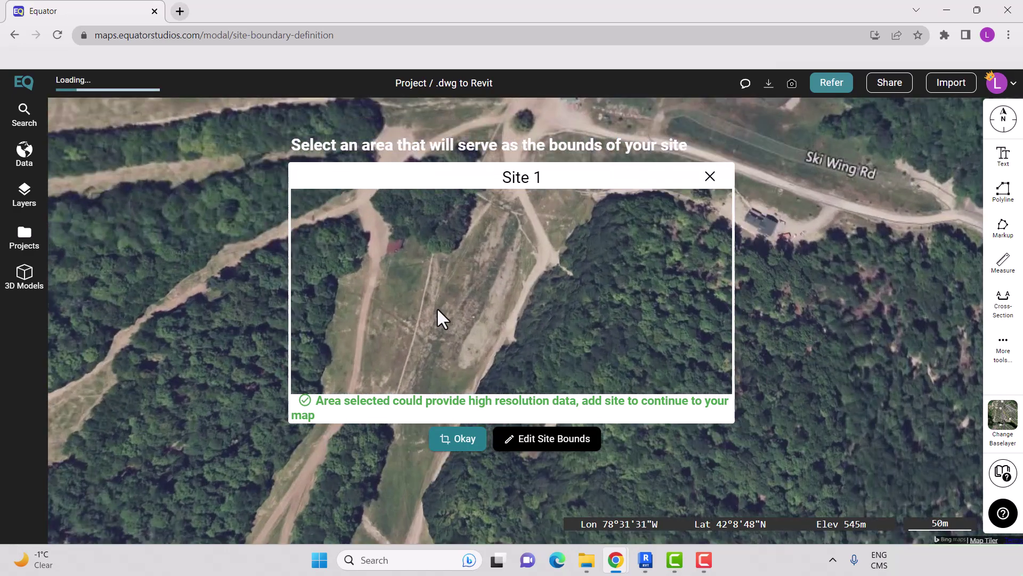
{"action": "scroll", "coordinate": [438, 309], "scroll_direction": "up", "scroll_amount": 1}
{"action": "left_click_drag", "start_coordinate": [519, 276], "coordinate": [562, 380]}
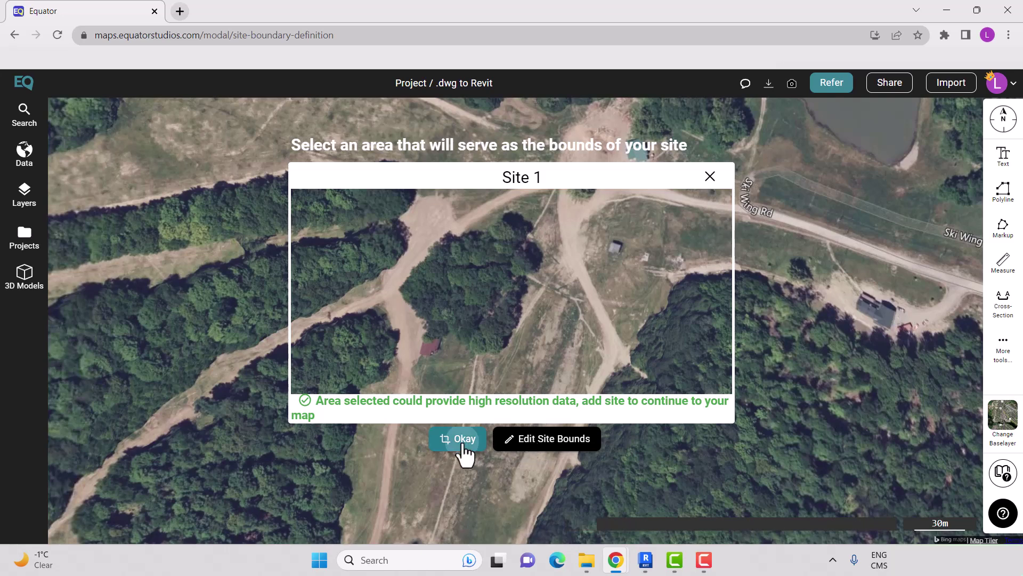
{"action": "left_click", "coordinate": [464, 448]}
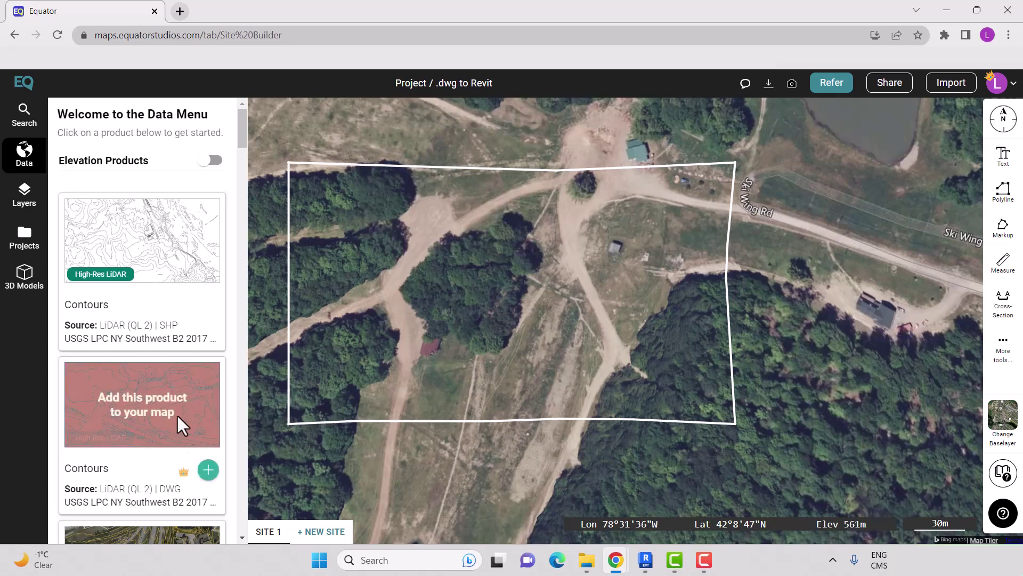
{"action": "scroll", "coordinate": [185, 404], "scroll_direction": "down", "scroll_amount": 1}
{"action": "scroll", "coordinate": [177, 392], "scroll_direction": "down", "scroll_amount": 1}
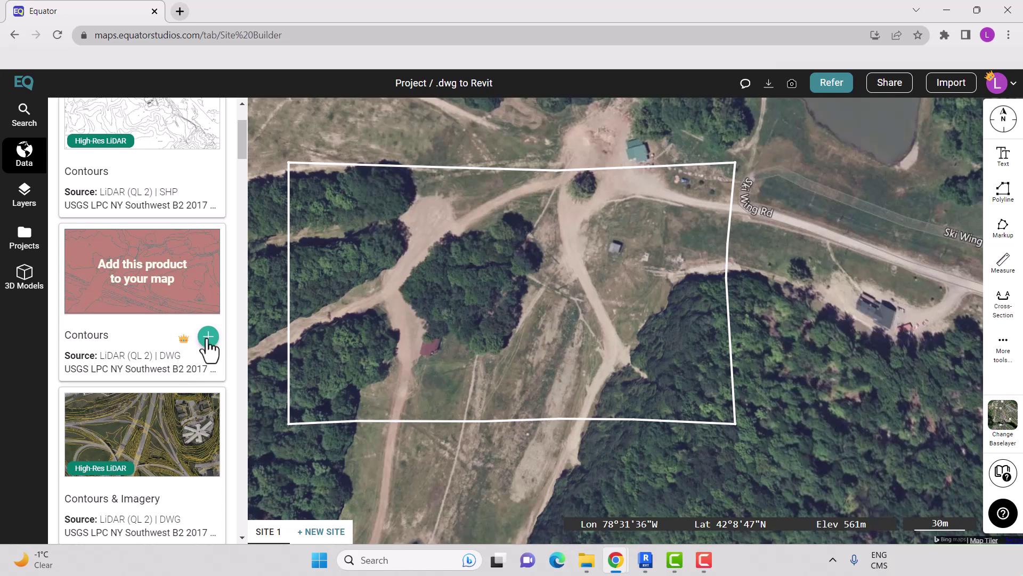
Step: Add Detailed 0.3 m DWG contours from LiDAR and generate them for Site 1
{"action": "left_click", "coordinate": [208, 339]}
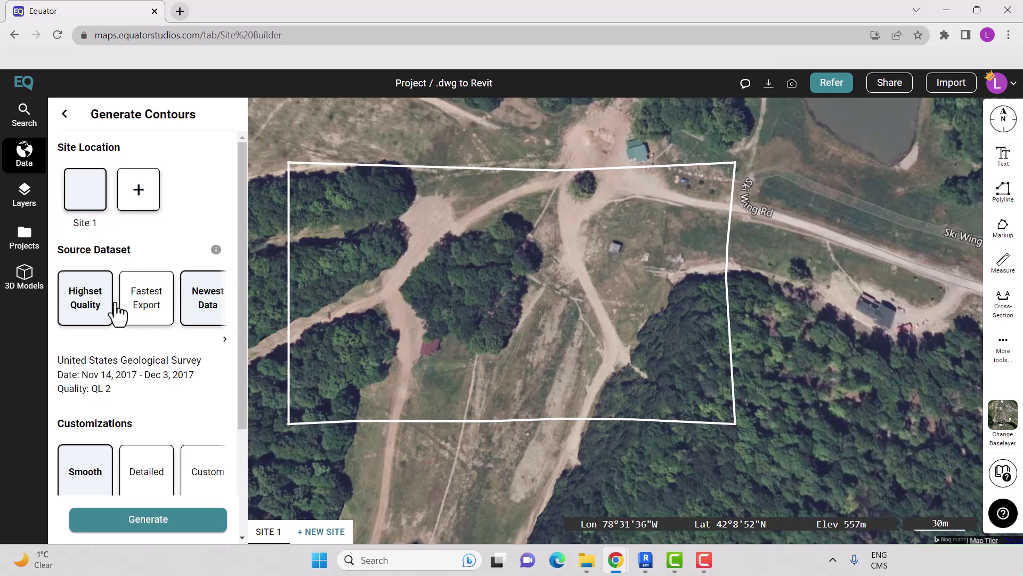
{"action": "scroll", "coordinate": [88, 344], "scroll_direction": "down", "scroll_amount": 2}
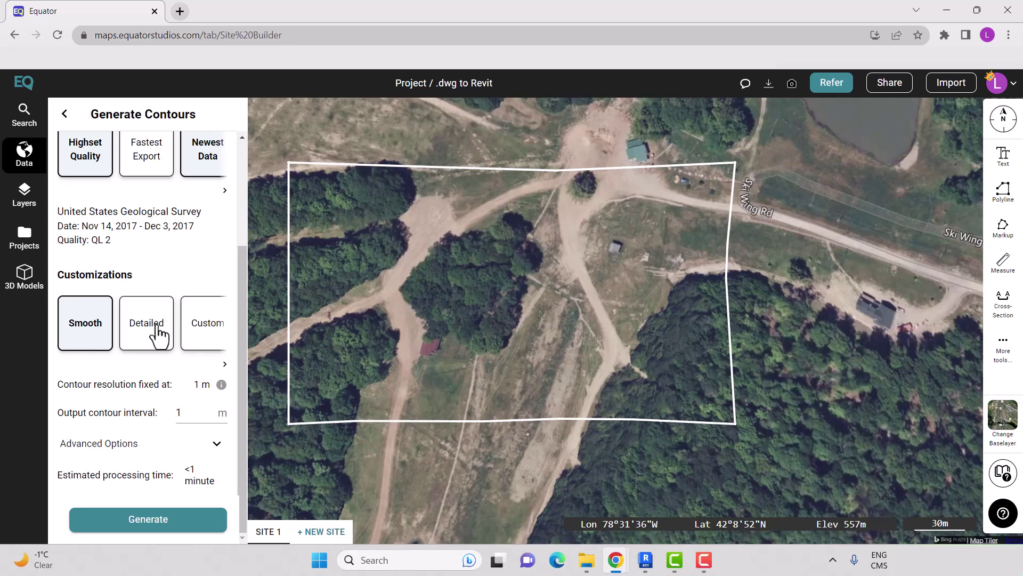
{"action": "left_click", "coordinate": [161, 337]}
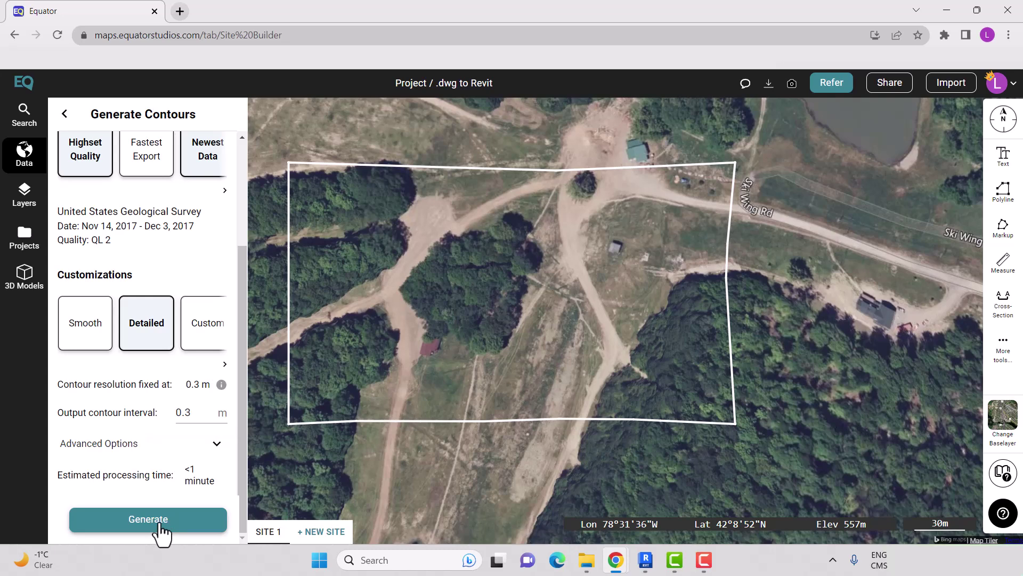
{"action": "left_click", "coordinate": [160, 530]}
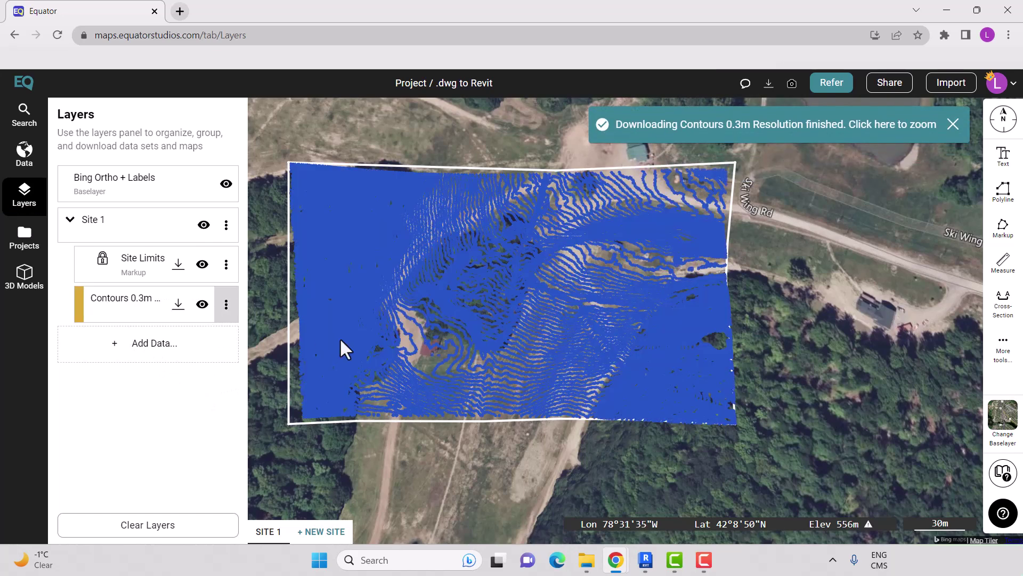
{"action": "scroll", "coordinate": [503, 311], "scroll_direction": "up", "scroll_amount": 1}
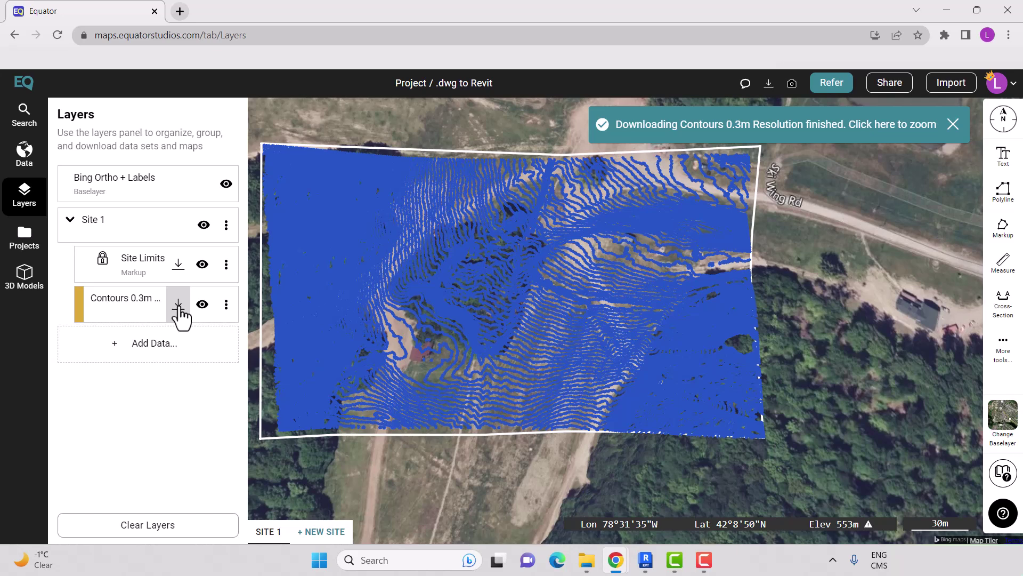
Step: Process the customized contour layer download into a contours zip
{"action": "left_click", "coordinate": [178, 308]}
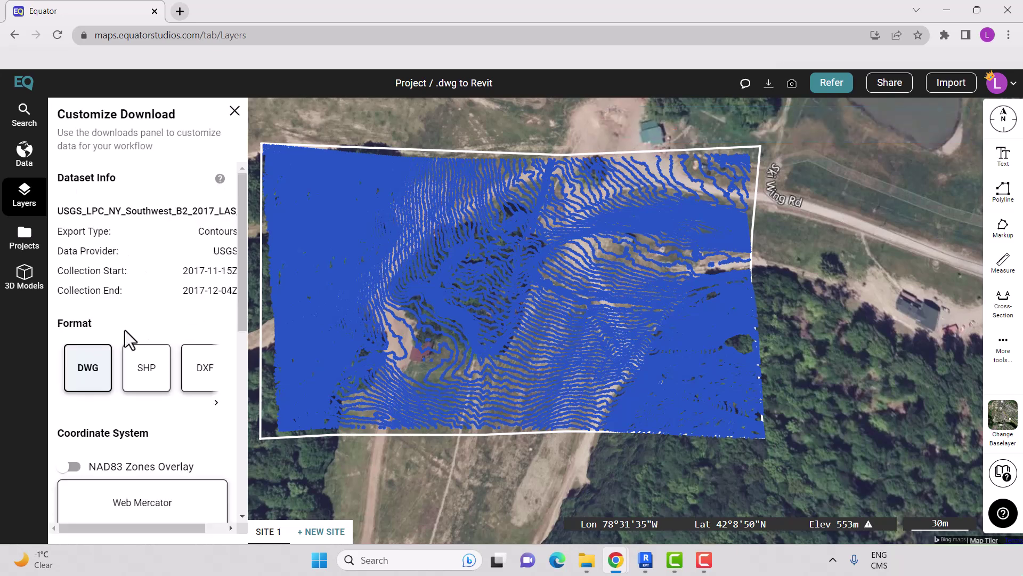
{"action": "scroll", "coordinate": [125, 331], "scroll_direction": "down", "scroll_amount": 3}
{"action": "scroll", "coordinate": [94, 265], "scroll_direction": "up", "scroll_amount": 1}
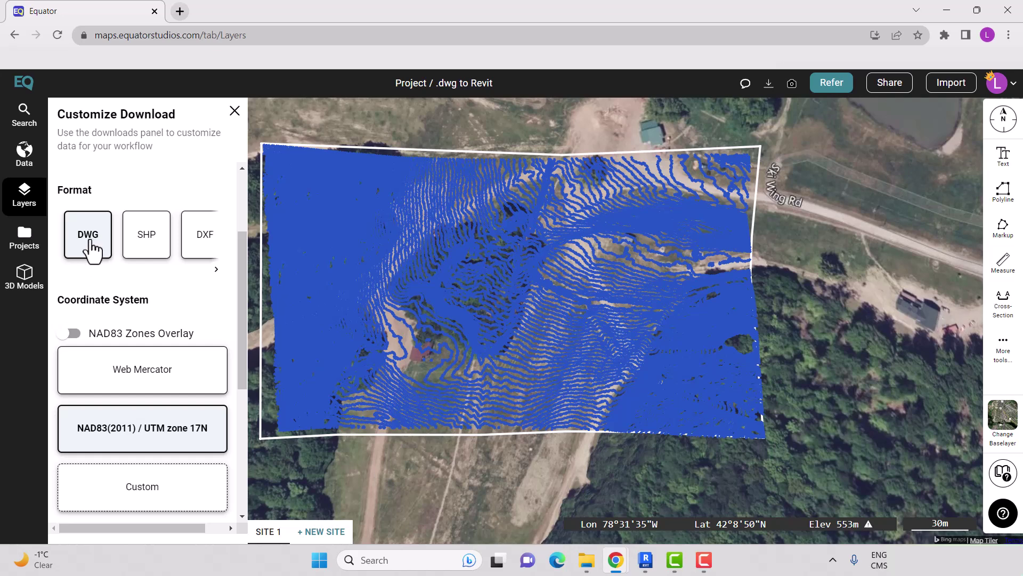
{"action": "scroll", "coordinate": [100, 319], "scroll_direction": "down", "scroll_amount": 1}
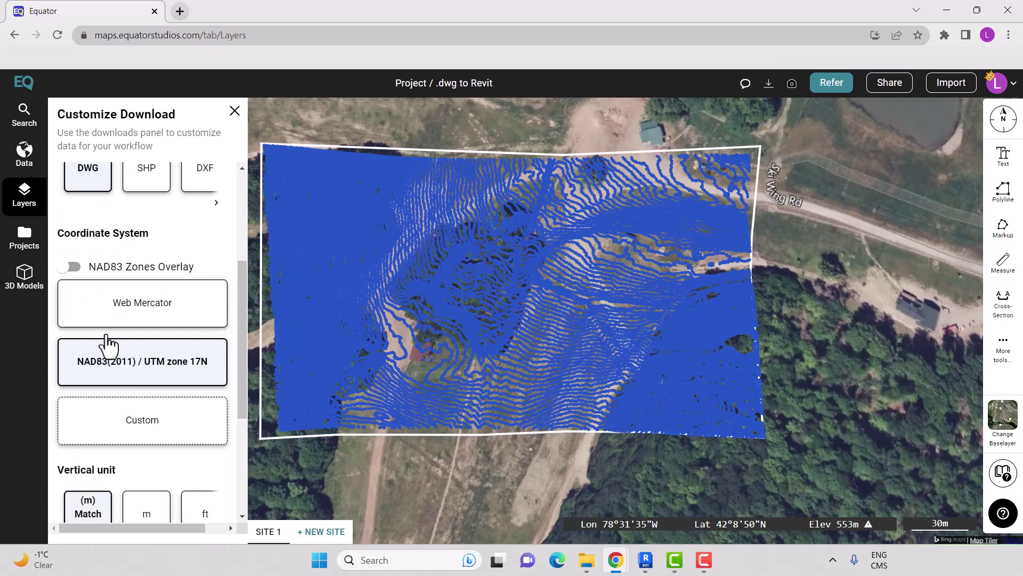
{"action": "scroll", "coordinate": [104, 360], "scroll_direction": "down", "scroll_amount": 1}
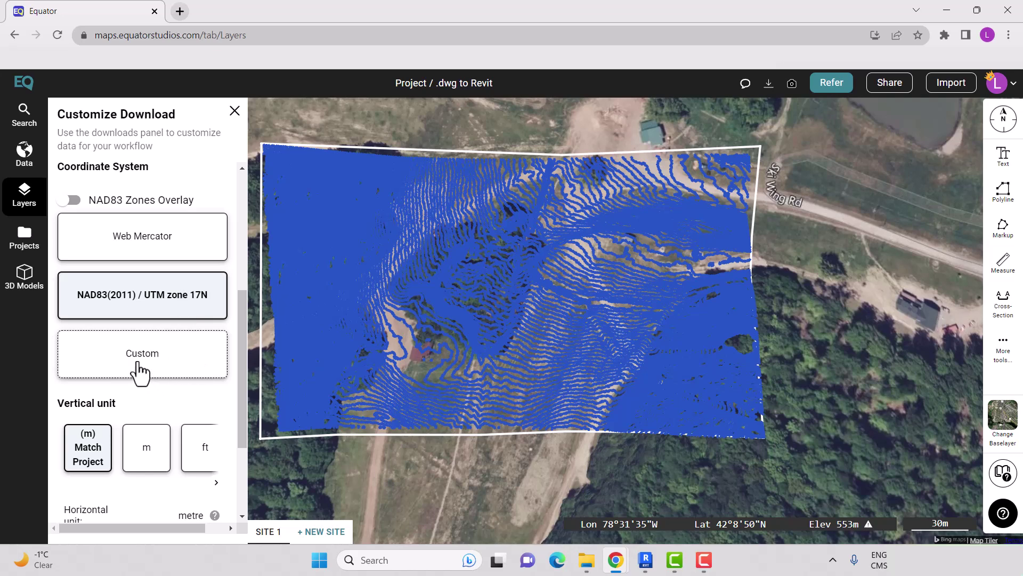
{"action": "scroll", "coordinate": [137, 364], "scroll_direction": "down", "scroll_amount": 2}
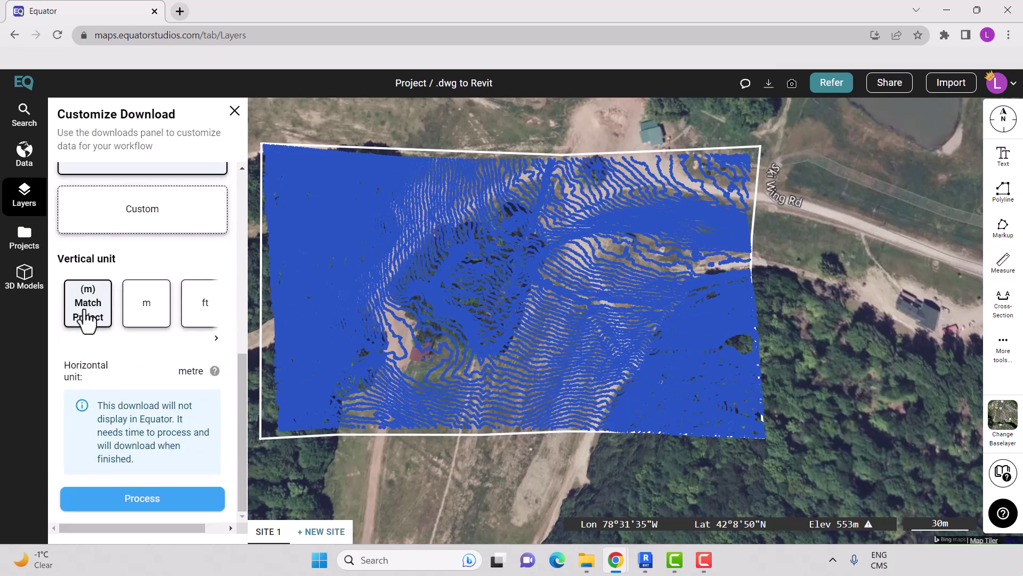
{"action": "left_click", "coordinate": [152, 500]}
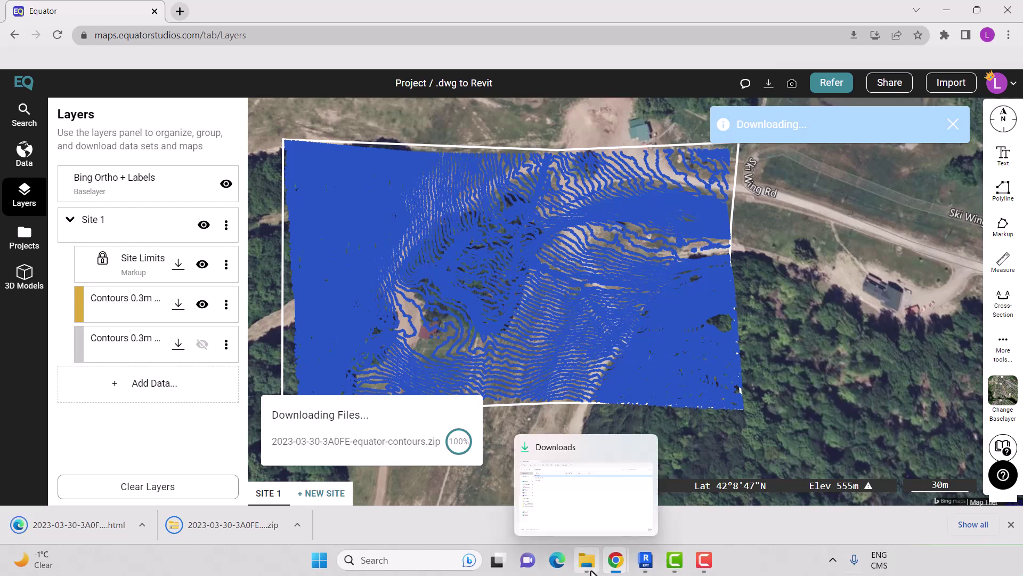
Step: Extract the downloaded contours zip into its own folder and select contour.dwg
{"action": "left_click", "coordinate": [587, 488]}
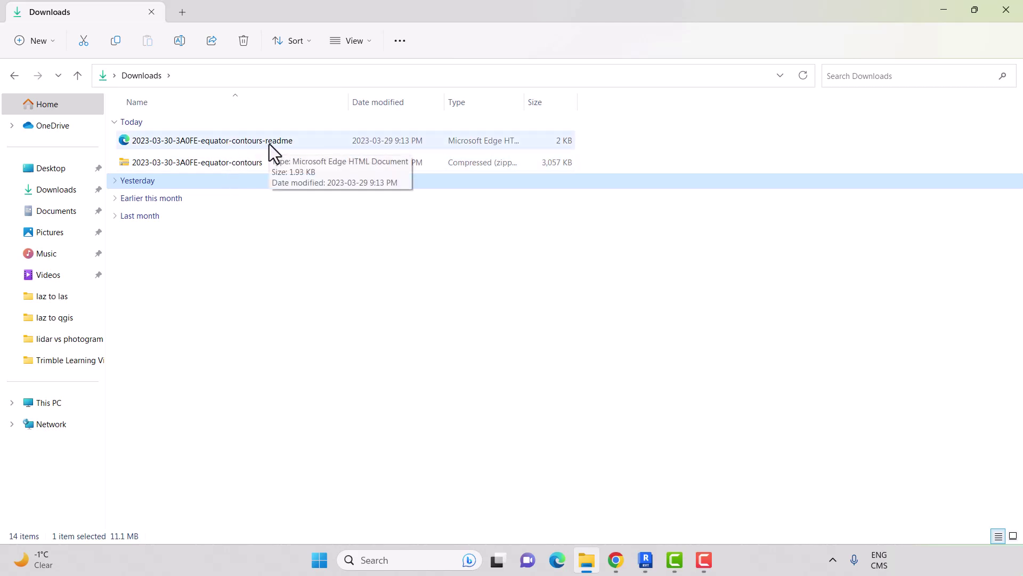
{"action": "left_click", "coordinate": [267, 168]}
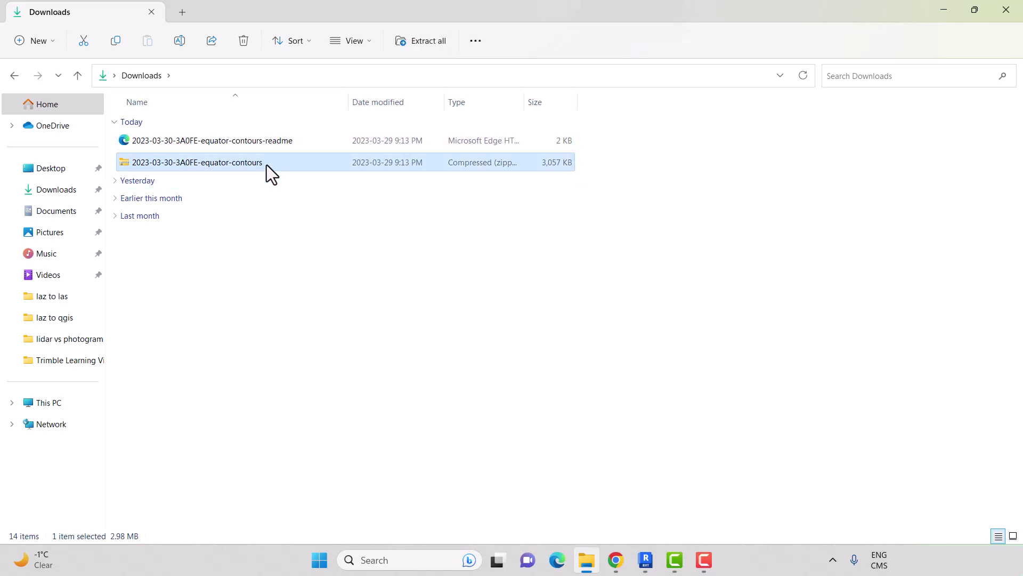
{"action": "right_click", "coordinate": [267, 164]}
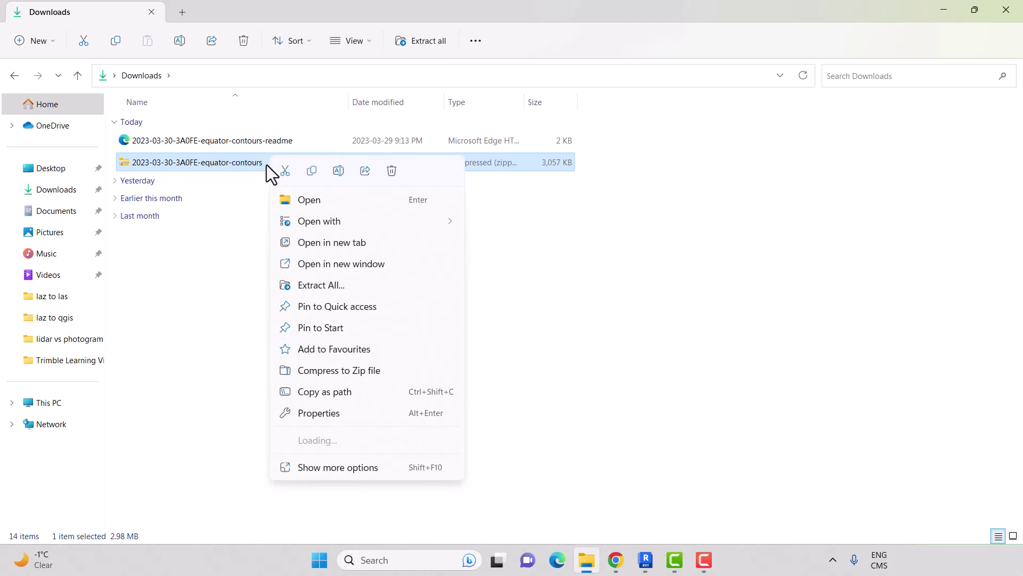
{"action": "left_click", "coordinate": [337, 287]}
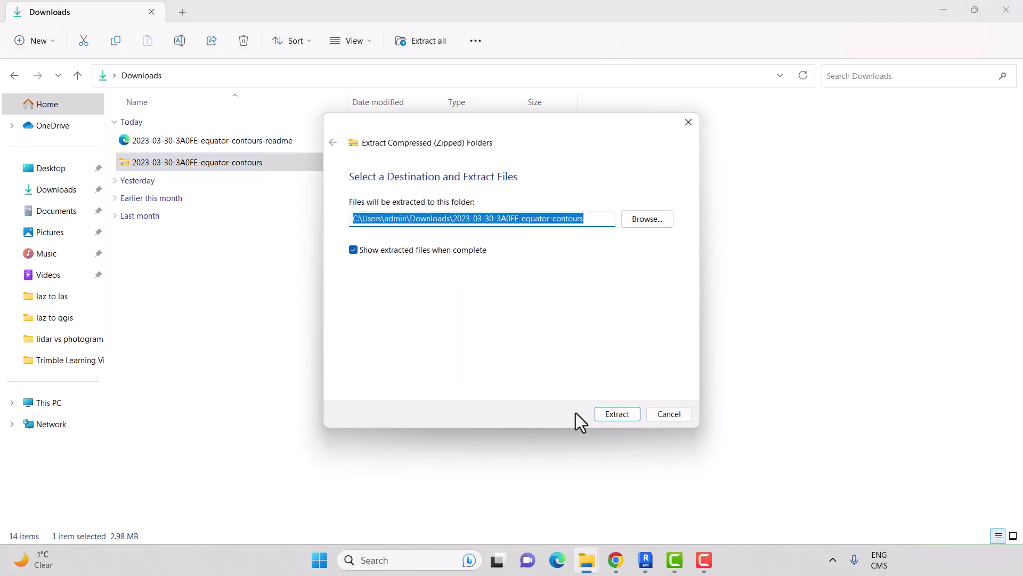
{"action": "left_click", "coordinate": [630, 414]}
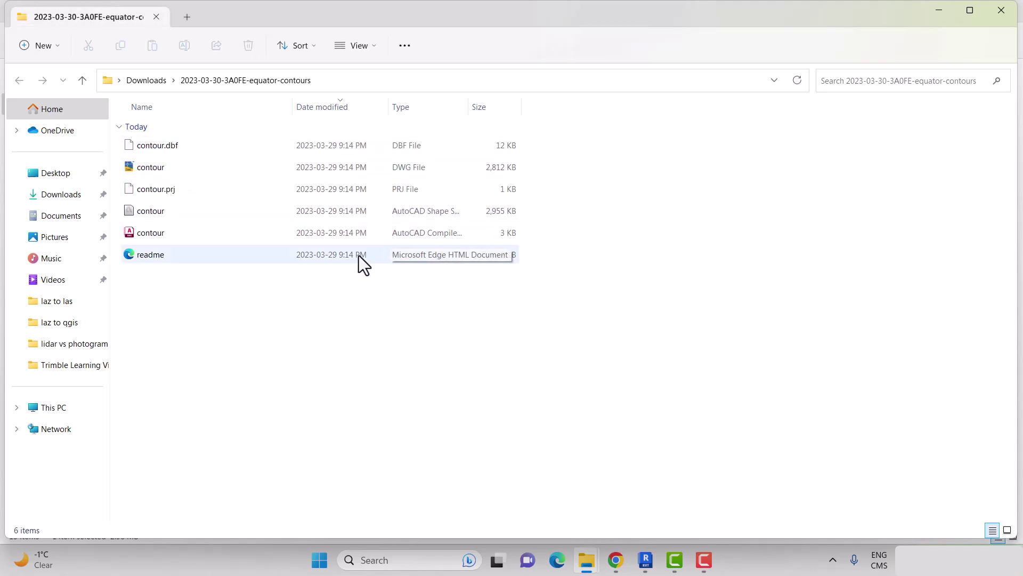
{"action": "left_click", "coordinate": [208, 170]}
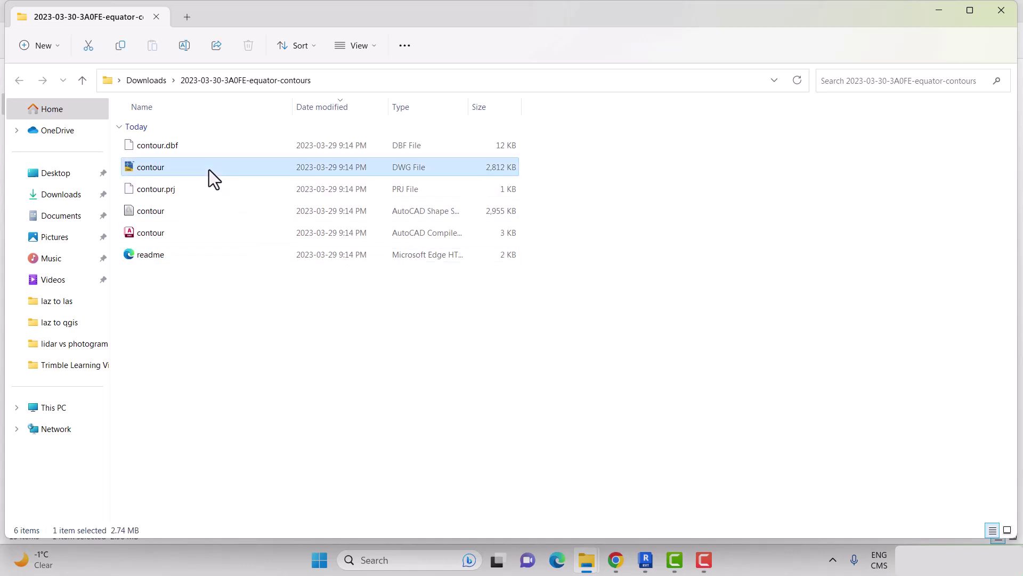
Step: Create a new Revit project with the template set to <None>
{"action": "left_click", "coordinate": [647, 562]}
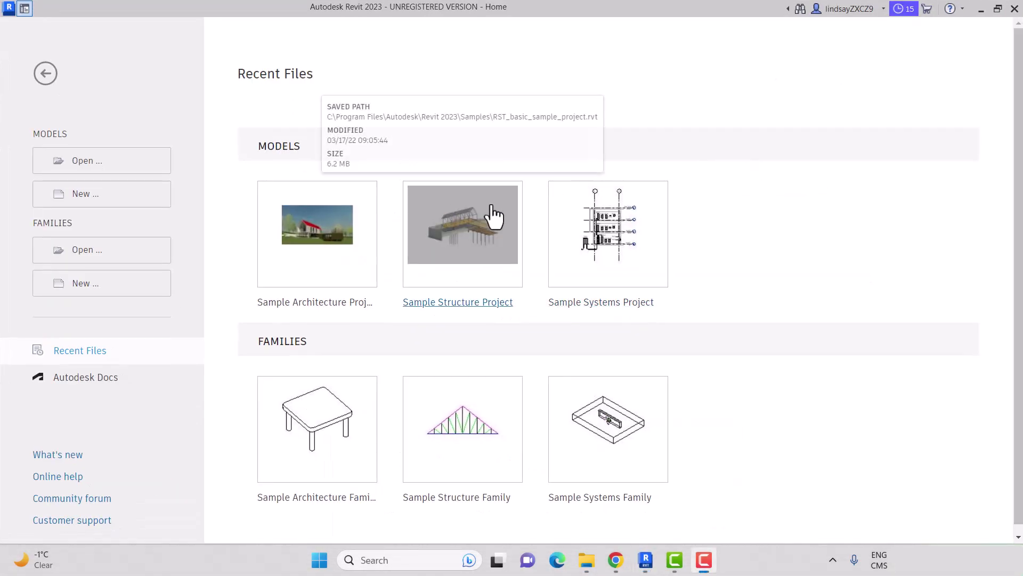
{"action": "left_click", "coordinate": [103, 207]}
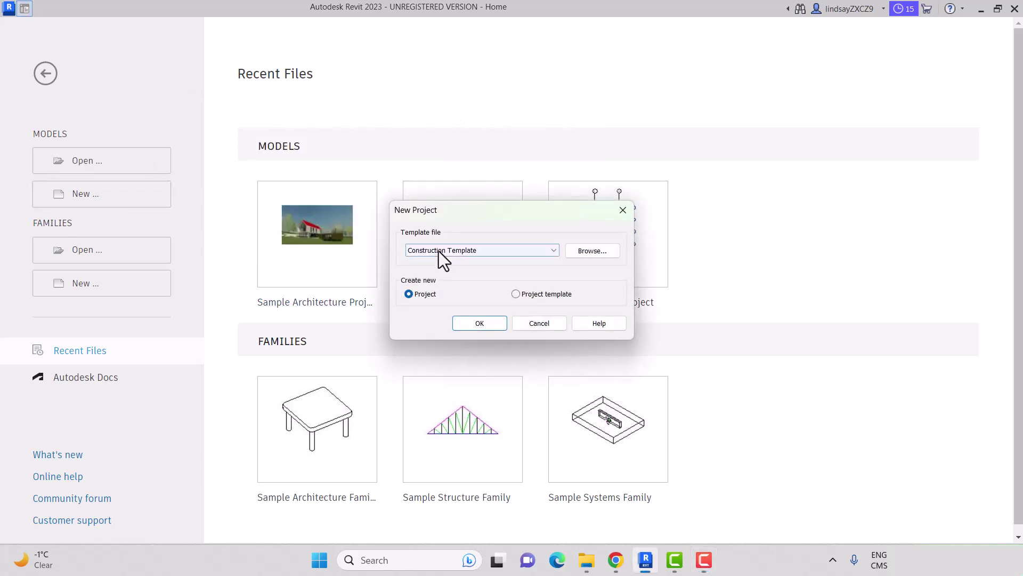
{"action": "left_click", "coordinate": [477, 252]}
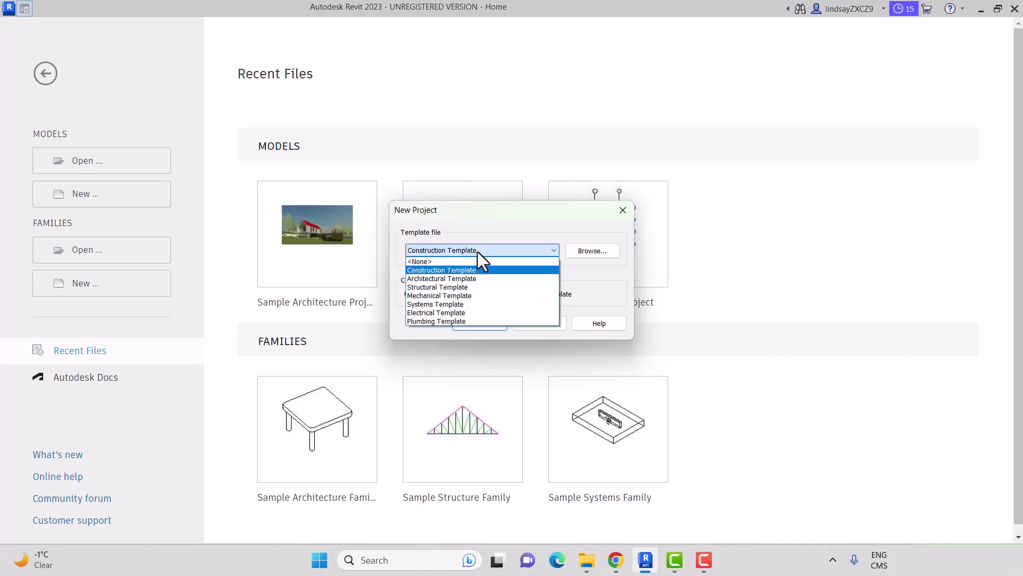
{"action": "left_click", "coordinate": [429, 262]}
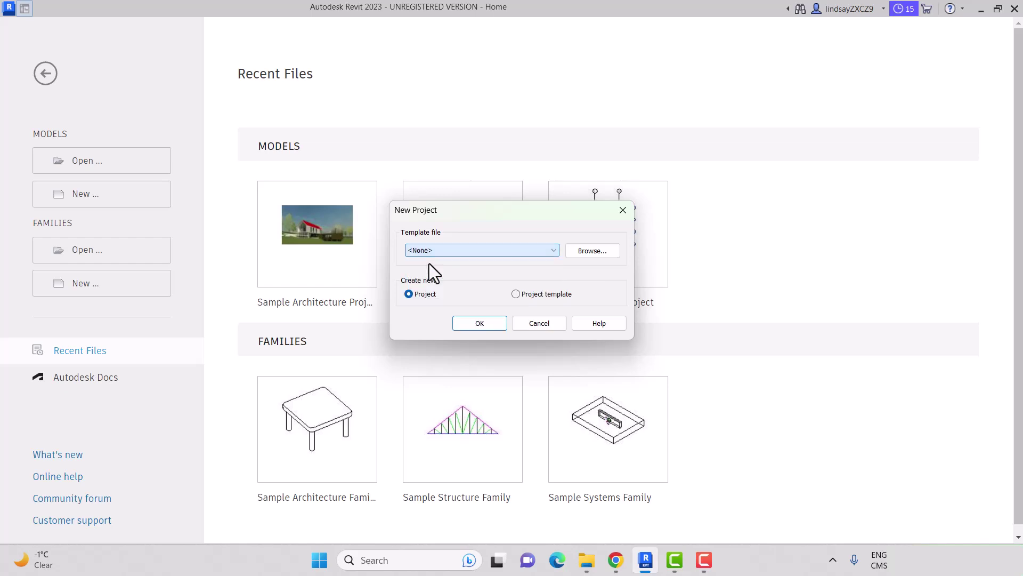
{"action": "left_click", "coordinate": [479, 326]}
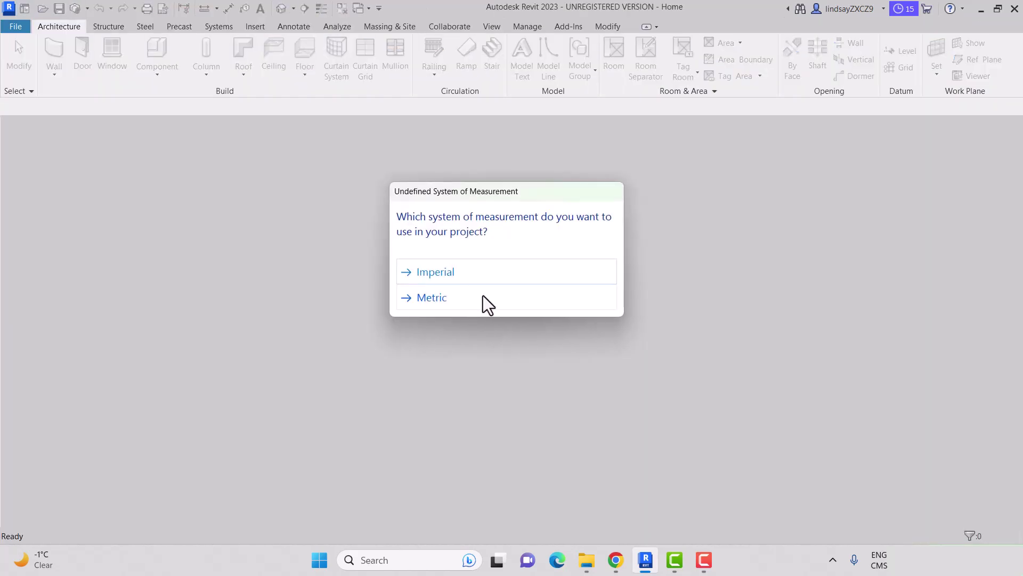
Step: Choose Metric, then link Downloads/contours/contour.dwg with import units set to meter
{"action": "left_click", "coordinate": [436, 297]}
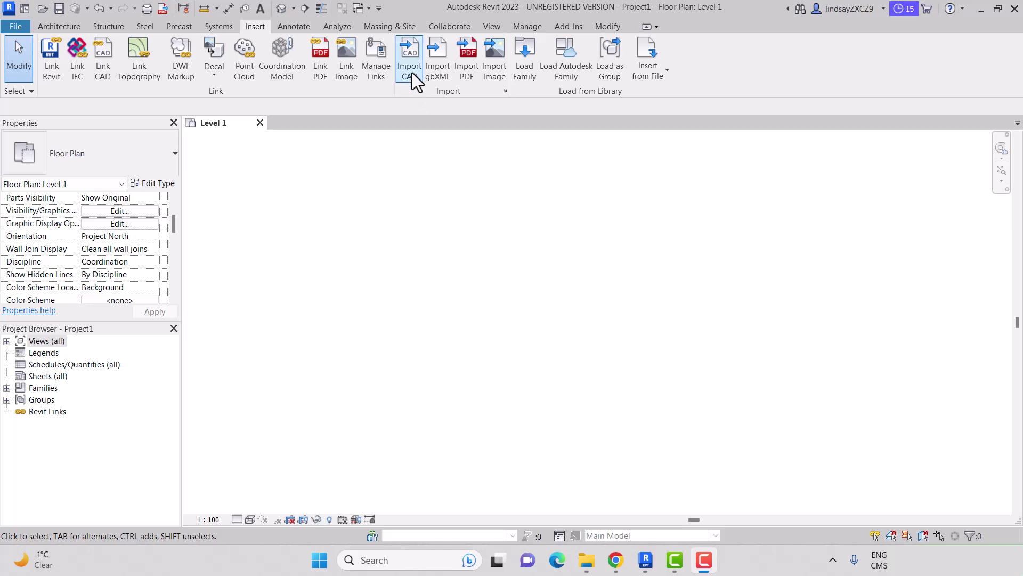
{"action": "left_click", "coordinate": [108, 64]}
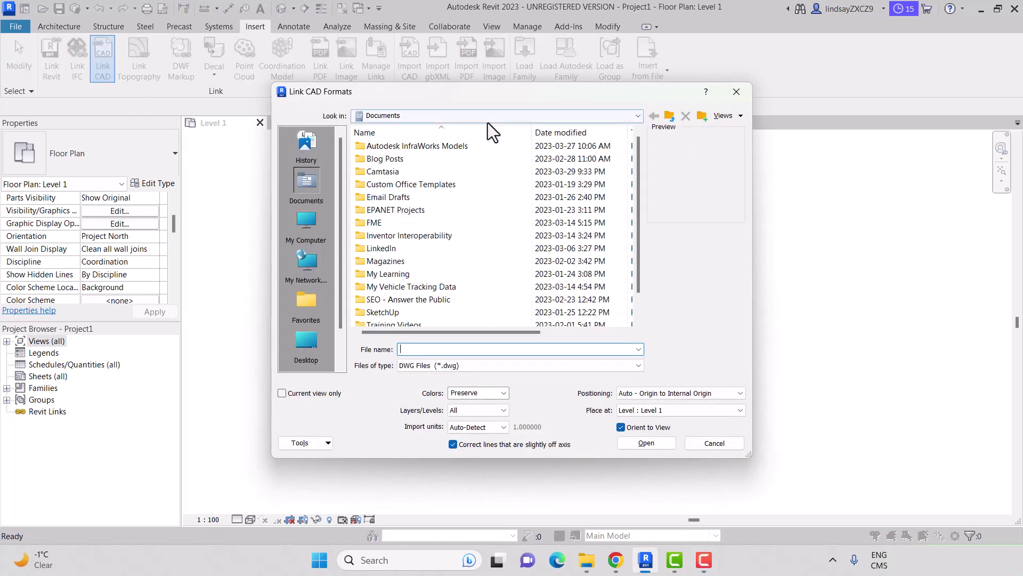
{"action": "left_click", "coordinate": [491, 116]}
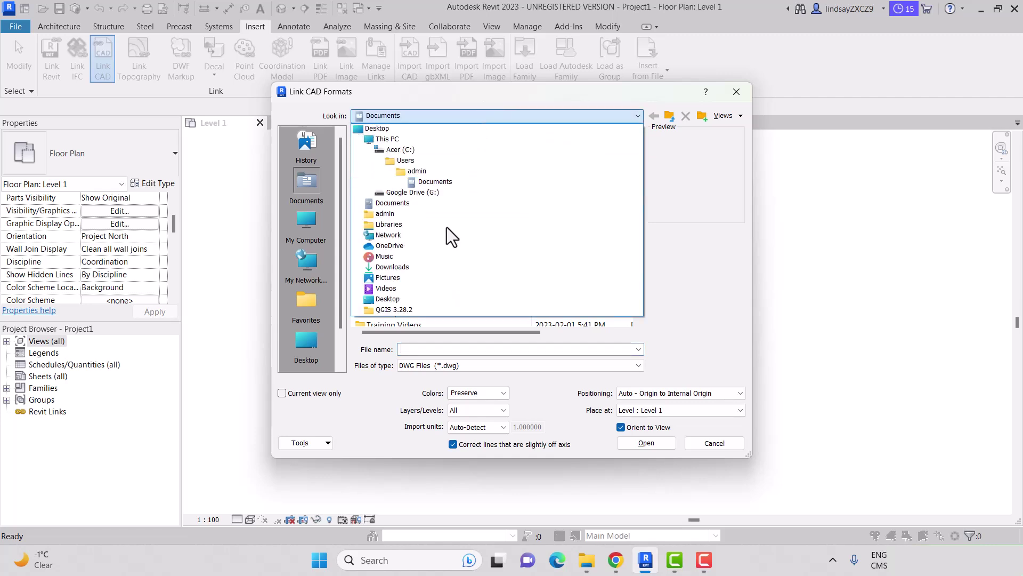
{"action": "left_click", "coordinate": [432, 270]}
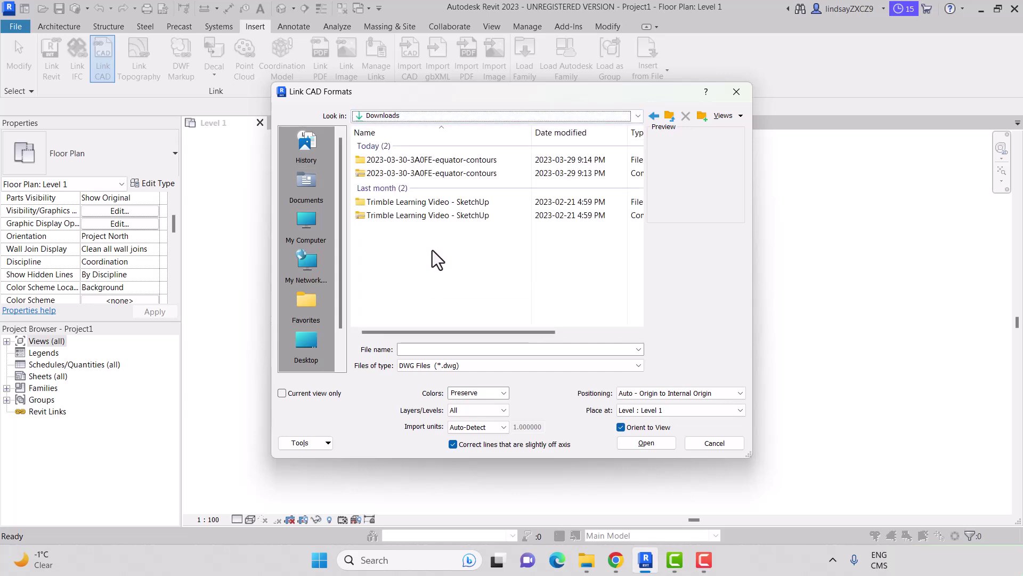
{"action": "double_click", "coordinate": [437, 162]}
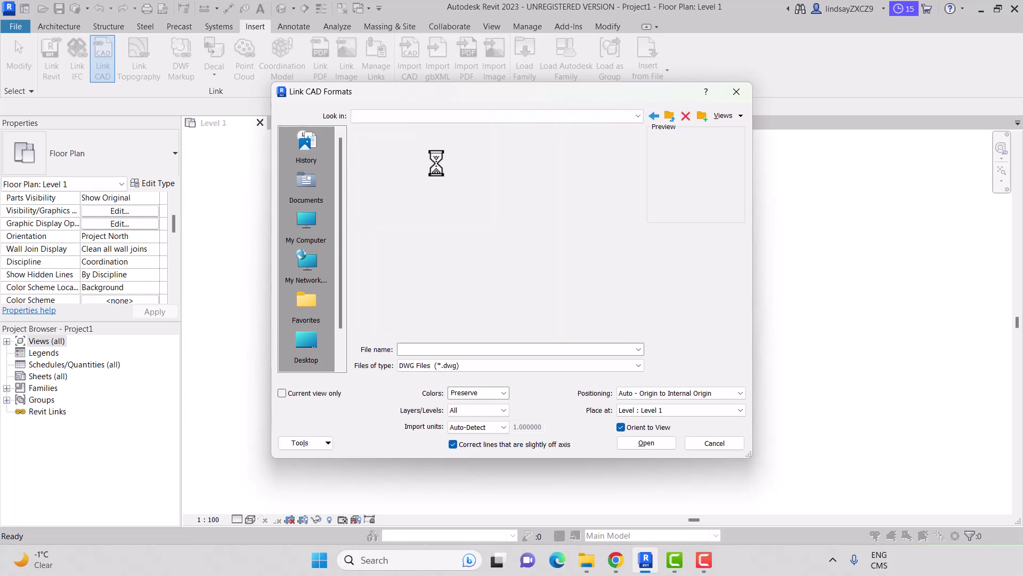
{"action": "double_click", "coordinate": [405, 159]}
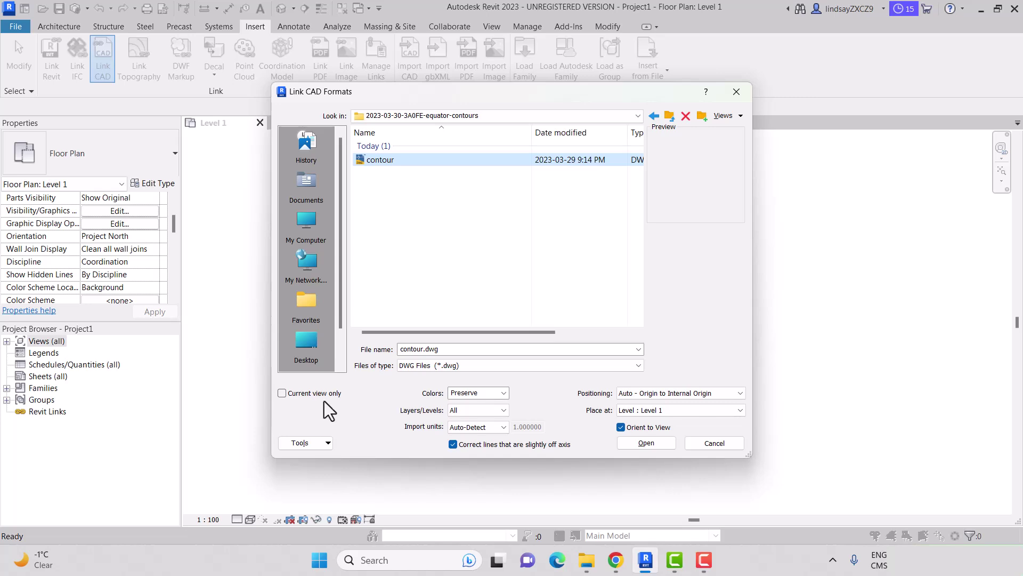
{"action": "left_click", "coordinate": [505, 431]}
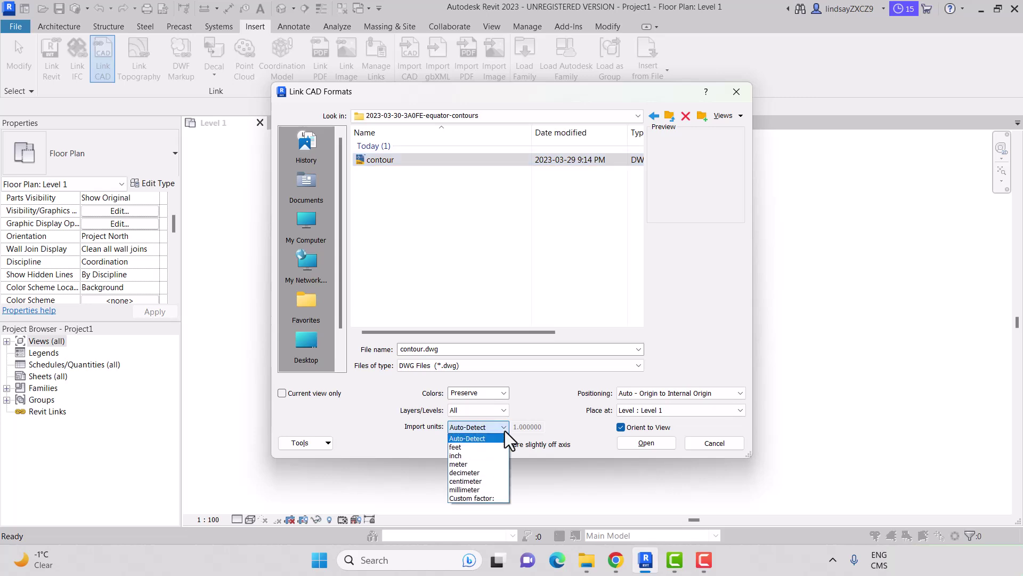
{"action": "left_click", "coordinate": [474, 464]}
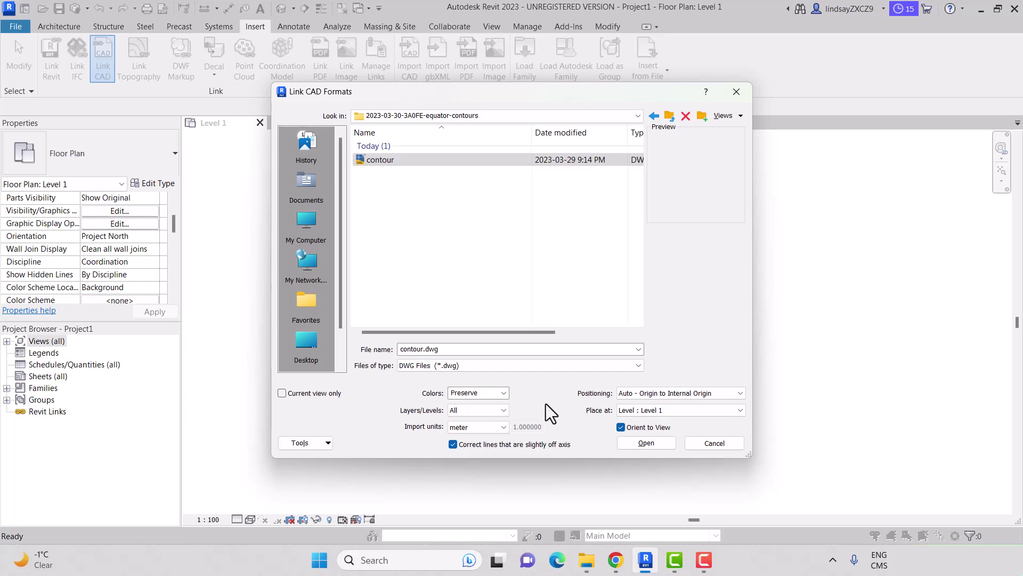
{"action": "left_click", "coordinate": [640, 447]}
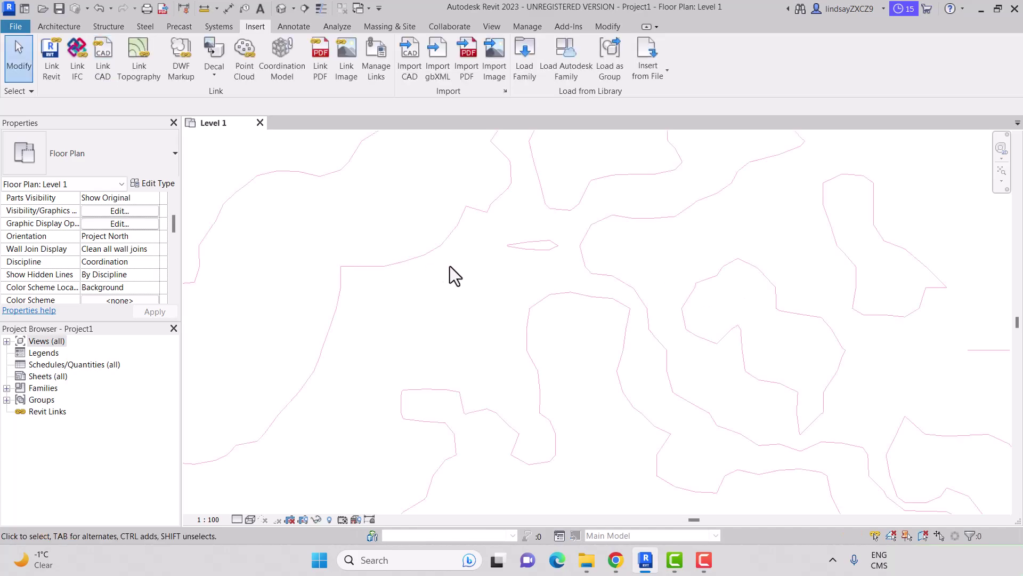
{"action": "scroll", "coordinate": [504, 281], "scroll_direction": "down", "scroll_amount": 2}
{"action": "scroll", "coordinate": [478, 299], "scroll_direction": "down", "scroll_amount": 2}
{"action": "scroll", "coordinate": [481, 294], "scroll_direction": "down", "scroll_amount": 2}
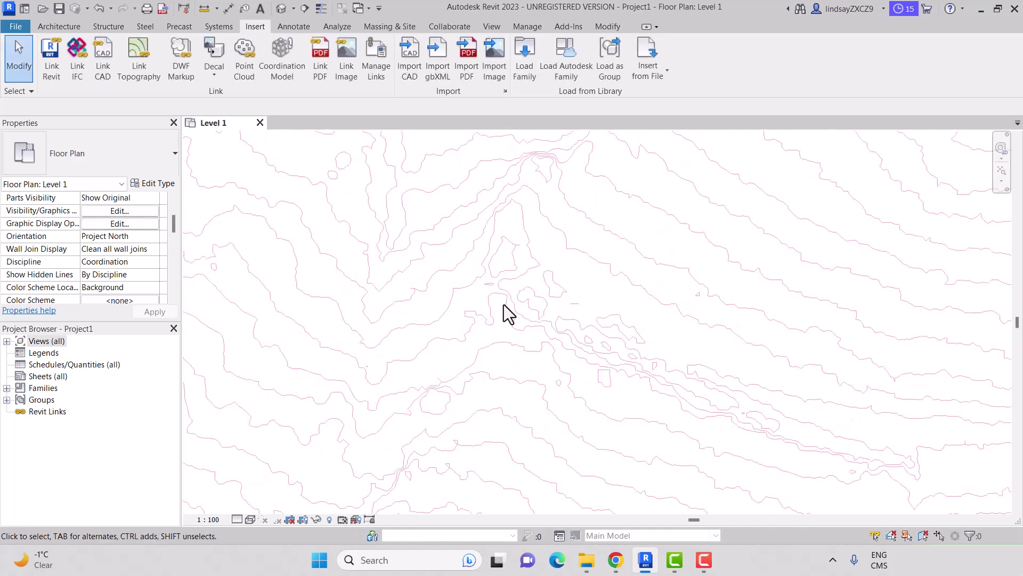
{"action": "scroll", "coordinate": [504, 308], "scroll_direction": "down", "scroll_amount": 3}
{"action": "scroll", "coordinate": [512, 303], "scroll_direction": "down", "scroll_amount": 2}
{"action": "scroll", "coordinate": [507, 309], "scroll_direction": "down", "scroll_amount": 2}
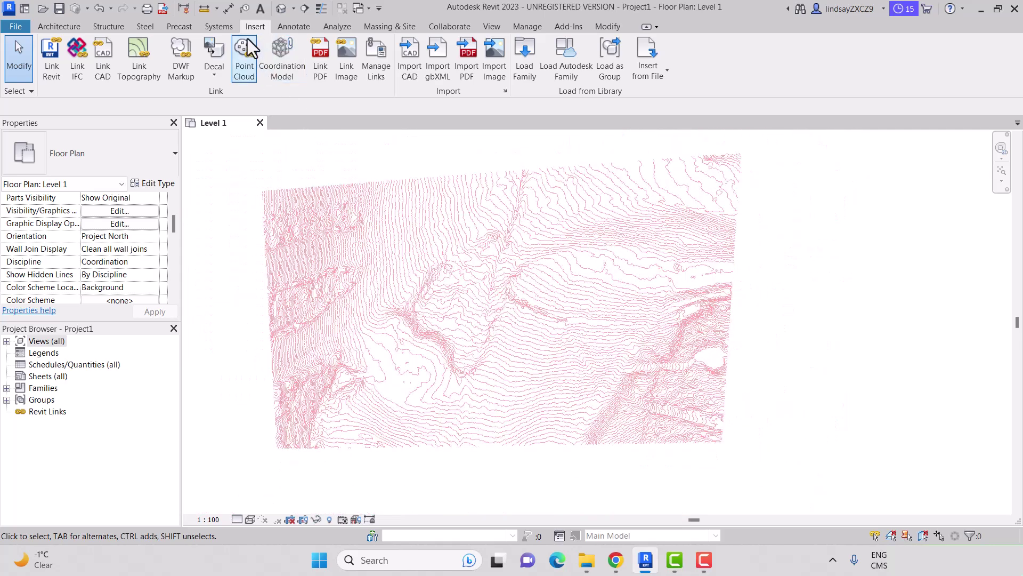
Step: Open the default 3D view and orbit to the top-front-right isometric corner of the contours
{"action": "left_click", "coordinate": [293, 9]}
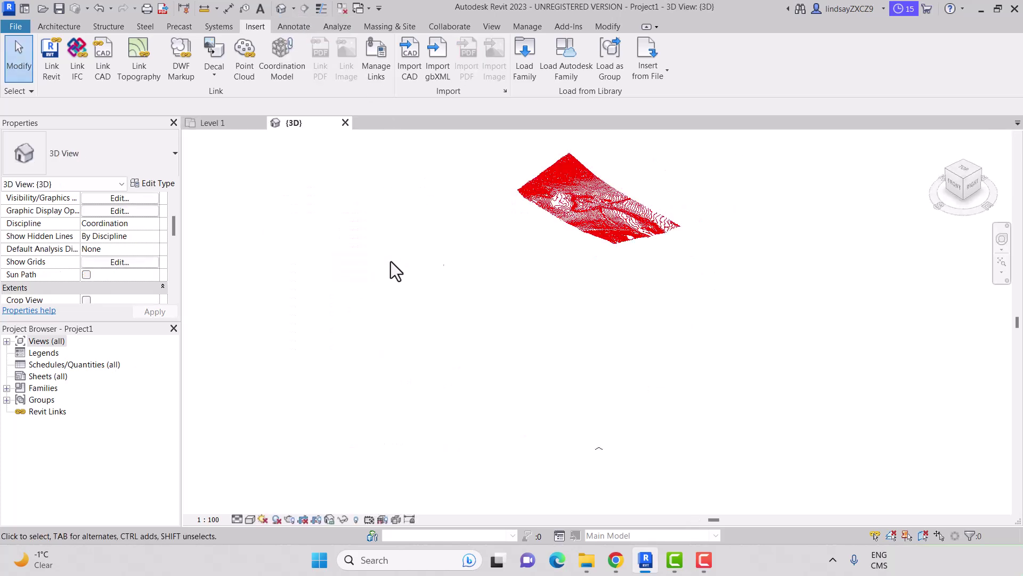
{"action": "scroll", "coordinate": [605, 208], "scroll_direction": "up", "scroll_amount": 1}
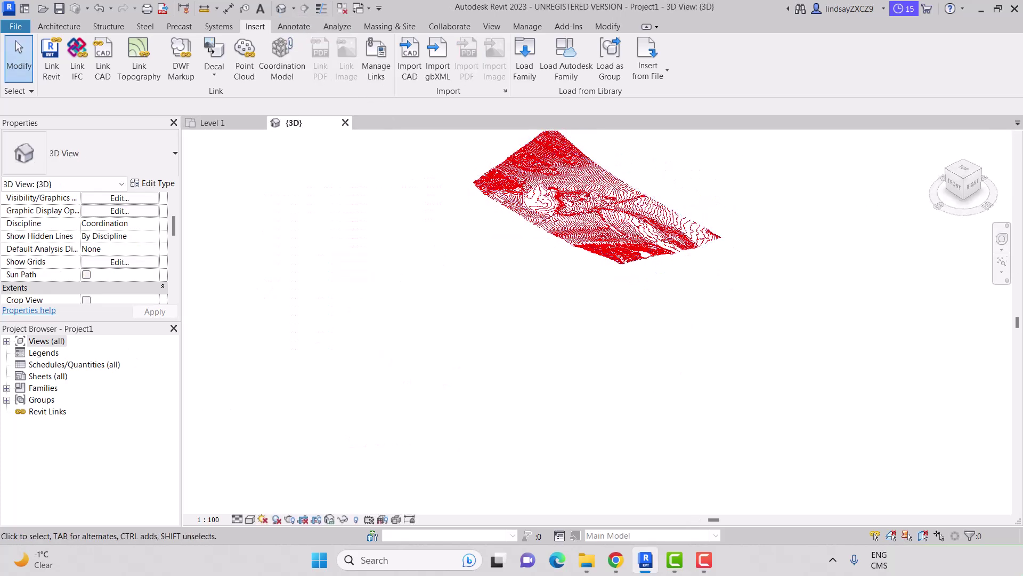
{"action": "left_click", "coordinate": [964, 194]}
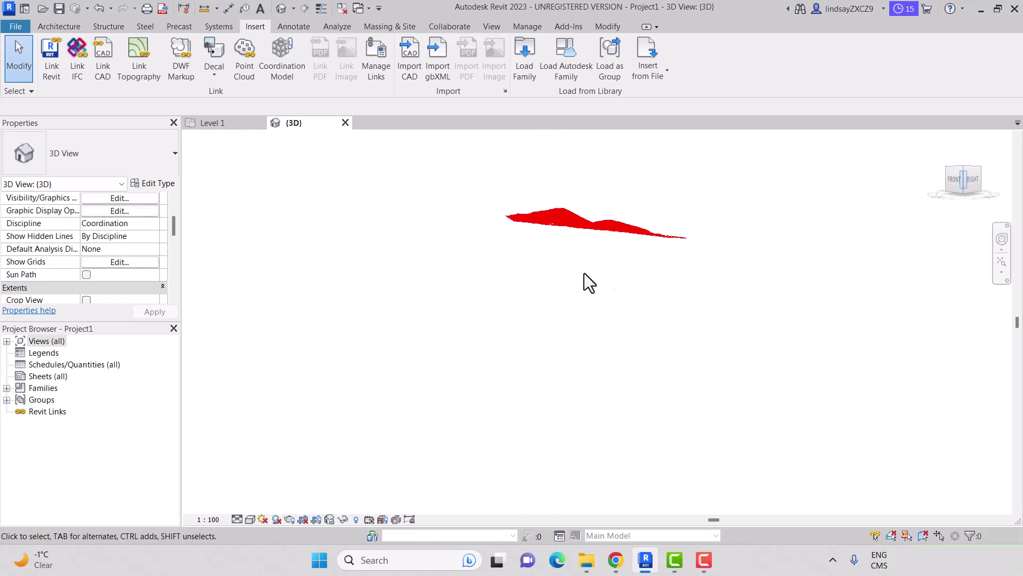
{"action": "scroll", "coordinate": [604, 155], "scroll_direction": "up", "scroll_amount": 3}
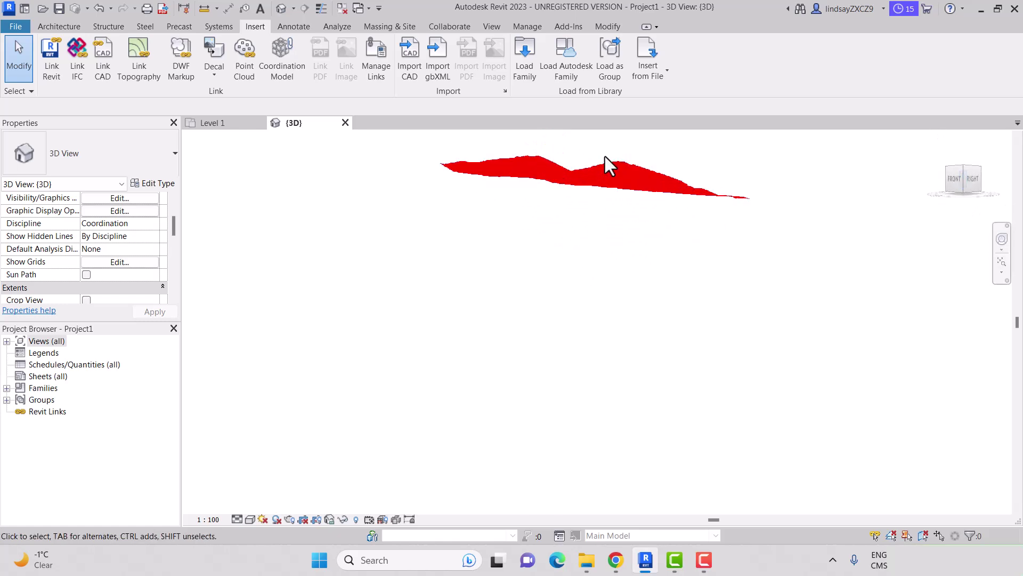
{"action": "scroll", "coordinate": [605, 154], "scroll_direction": "up", "scroll_amount": 3}
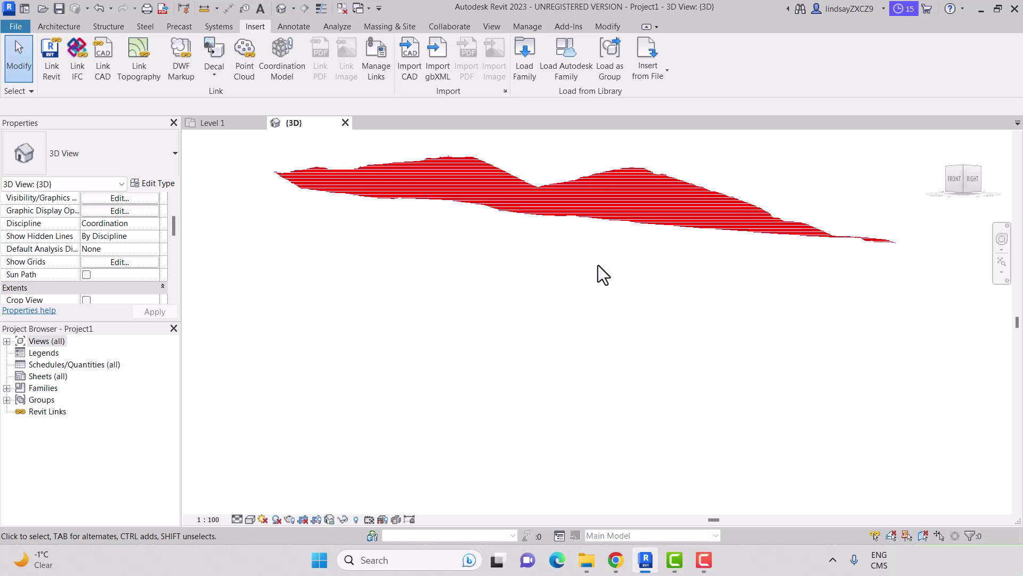
{"action": "mouse_move", "coordinate": [964, 180]}
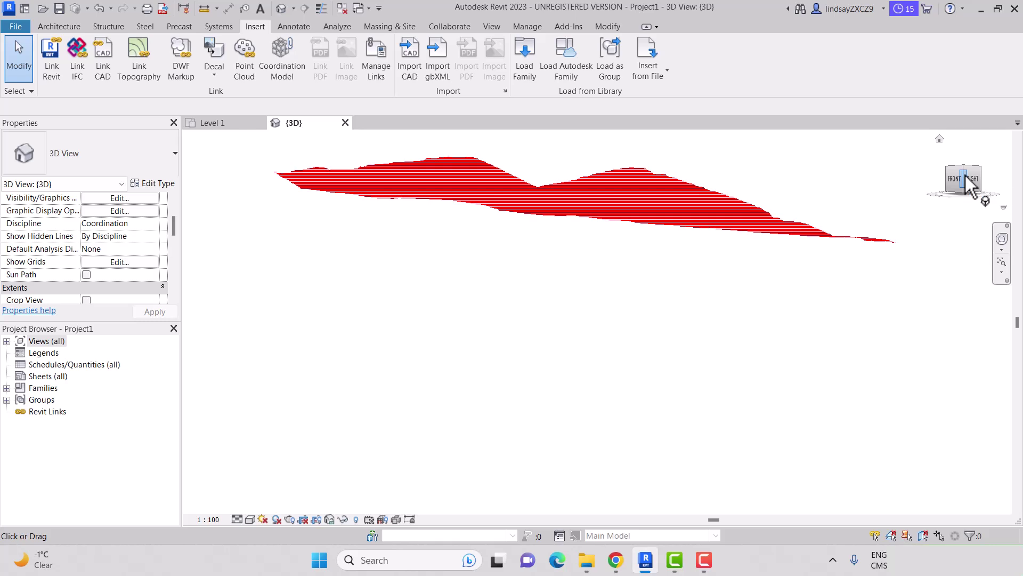
{"action": "left_click_drag", "start_coordinate": [968, 182], "coordinate": [971, 178]}
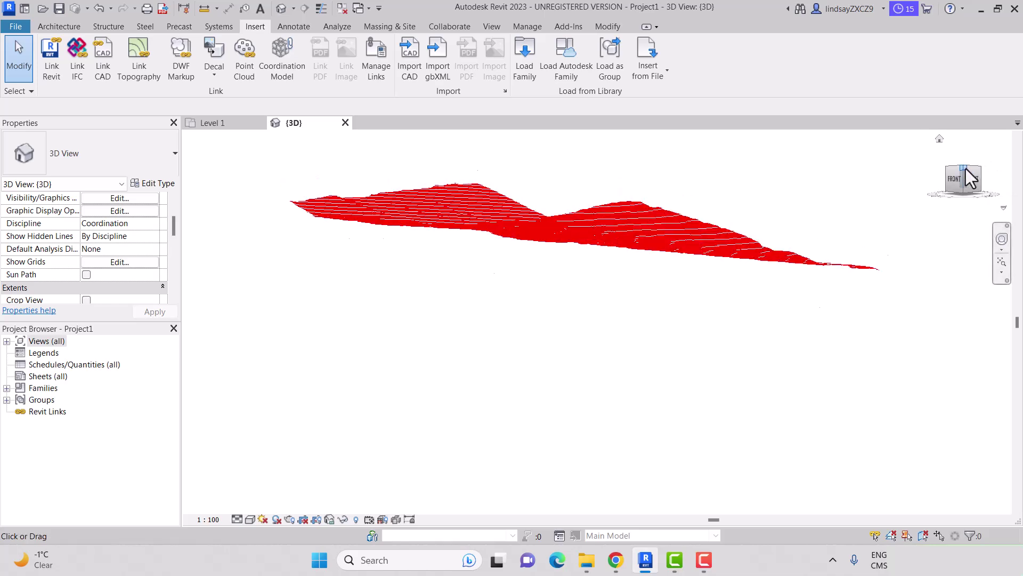
{"action": "left_click", "coordinate": [966, 170]}
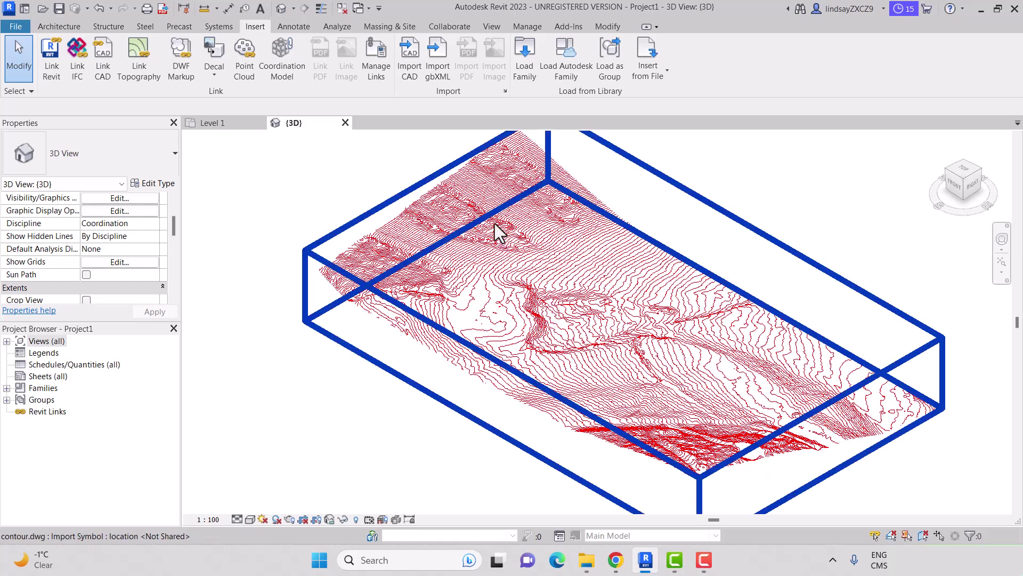
Step: Start a toposurface from the linked contour.dwg as the selected import instance
{"action": "left_click", "coordinate": [395, 31]}
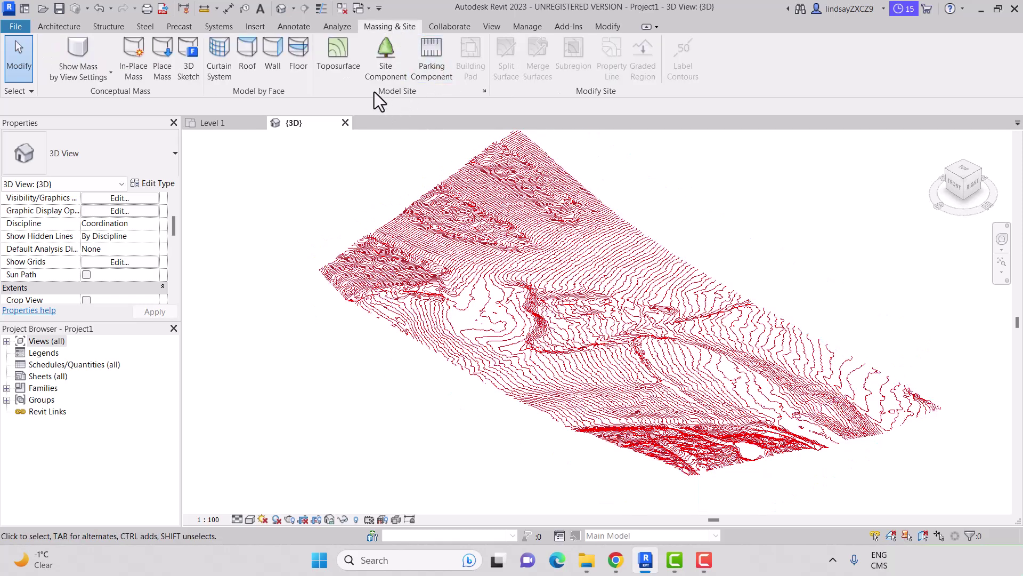
{"action": "left_click", "coordinate": [346, 71]}
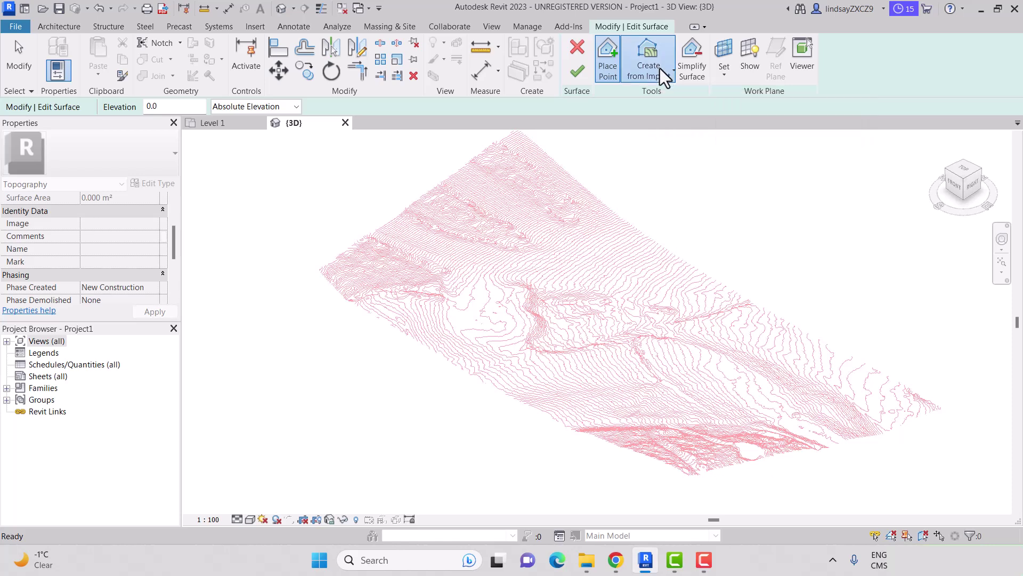
{"action": "left_click", "coordinate": [660, 68]}
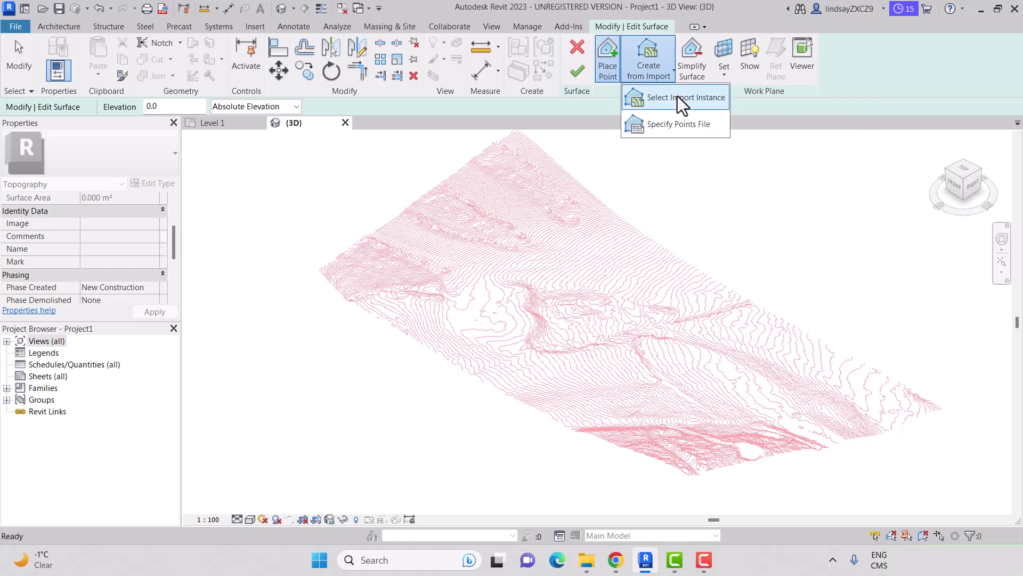
{"action": "left_click", "coordinate": [710, 102]}
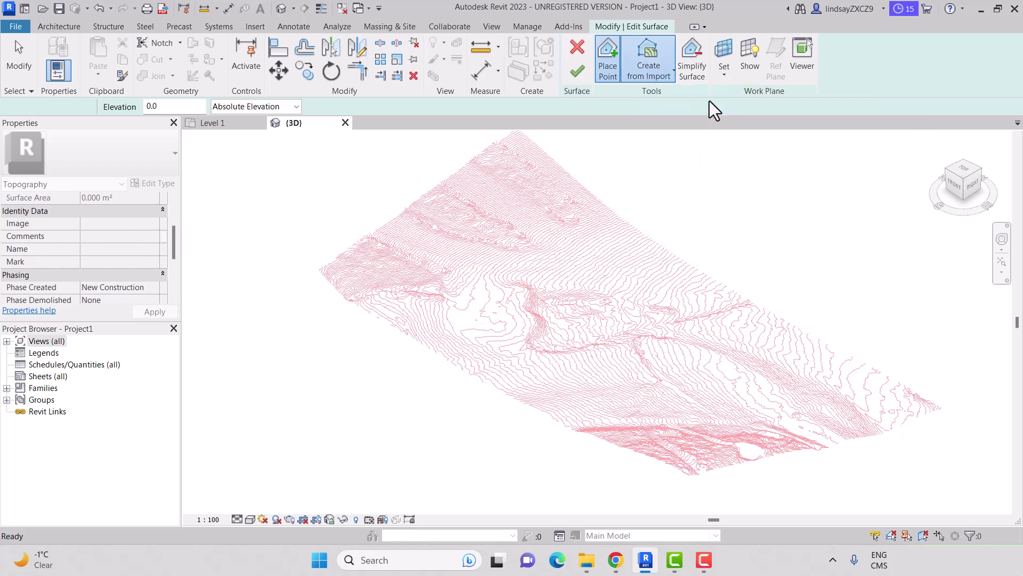
{"action": "left_click", "coordinate": [593, 319]}
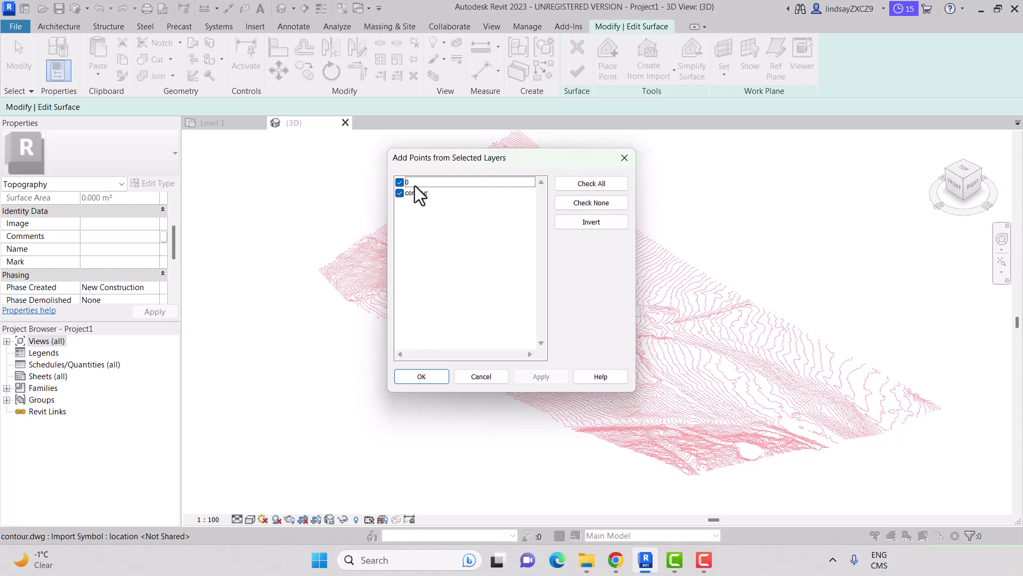
Step: Add toposurface points from the contour layer only, leaving layer 0 unchecked
{"action": "left_click", "coordinate": [400, 183]}
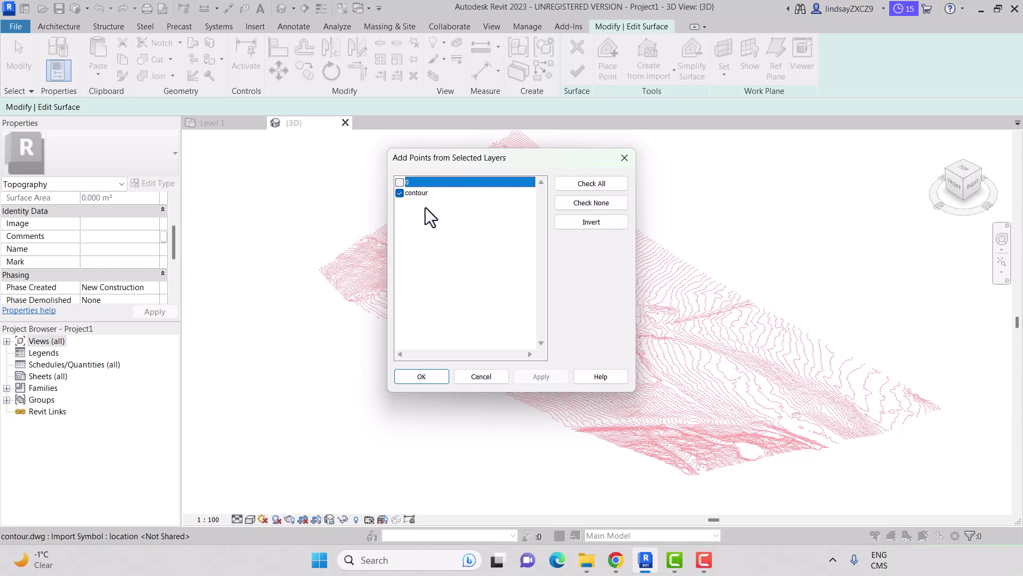
{"action": "left_click", "coordinate": [422, 377]}
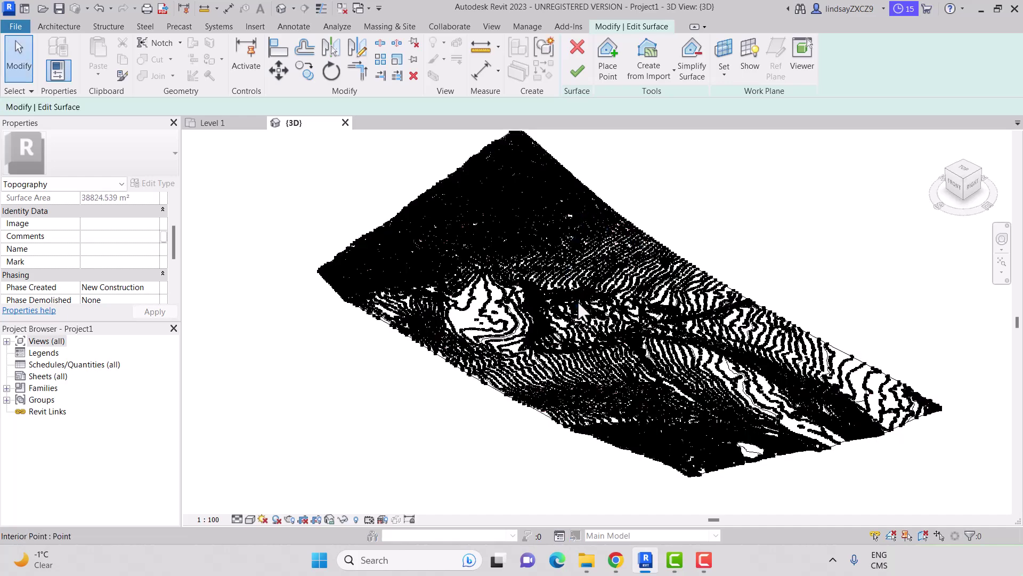
{"action": "scroll", "coordinate": [578, 302], "scroll_direction": "up", "scroll_amount": 2}
{"action": "scroll", "coordinate": [578, 302], "scroll_direction": "up", "scroll_amount": 3}
{"action": "scroll", "coordinate": [574, 296], "scroll_direction": "up", "scroll_amount": 3}
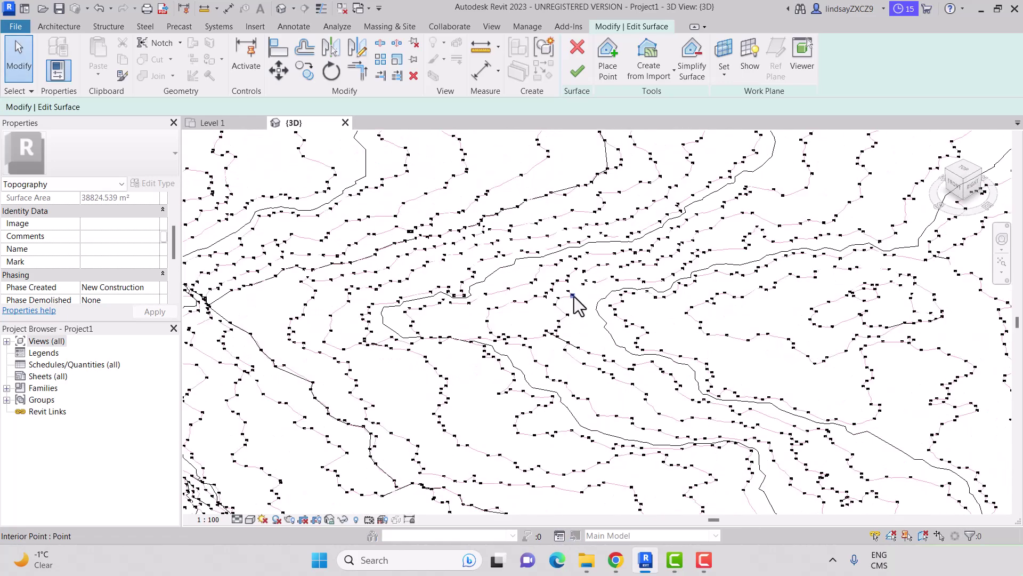
{"action": "scroll", "coordinate": [576, 302], "scroll_direction": "up", "scroll_amount": 2}
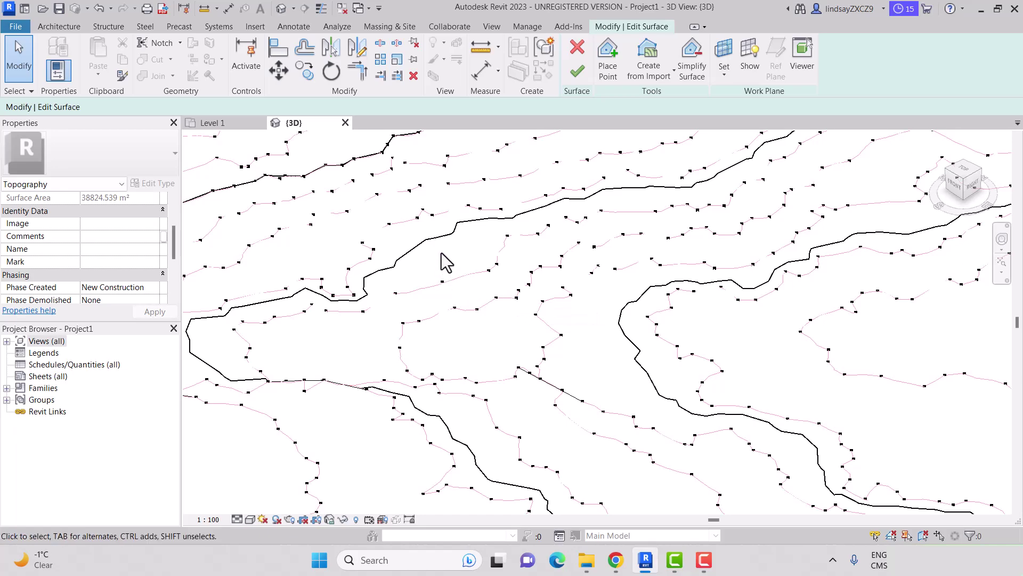
{"action": "scroll", "coordinate": [452, 272], "scroll_direction": "down", "scroll_amount": 2}
{"action": "scroll", "coordinate": [458, 277], "scroll_direction": "down", "scroll_amount": 2}
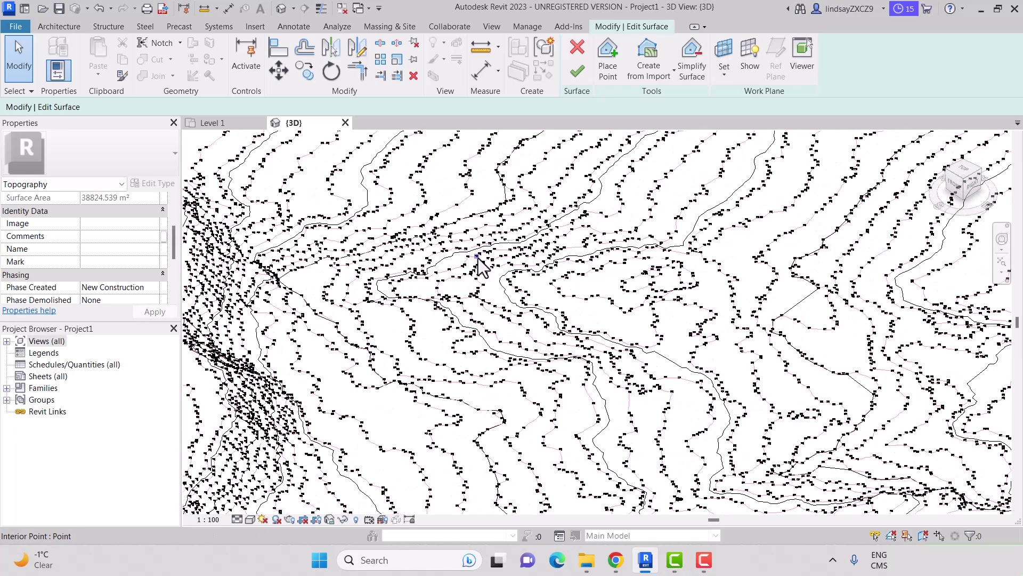
{"action": "scroll", "coordinate": [480, 272], "scroll_direction": "down", "scroll_amount": 2}
{"action": "scroll", "coordinate": [480, 284], "scroll_direction": "down", "scroll_amount": 2}
{"action": "scroll", "coordinate": [473, 289], "scroll_direction": "down", "scroll_amount": 2}
{"action": "scroll", "coordinate": [472, 289], "scroll_direction": "up", "scroll_amount": 2}
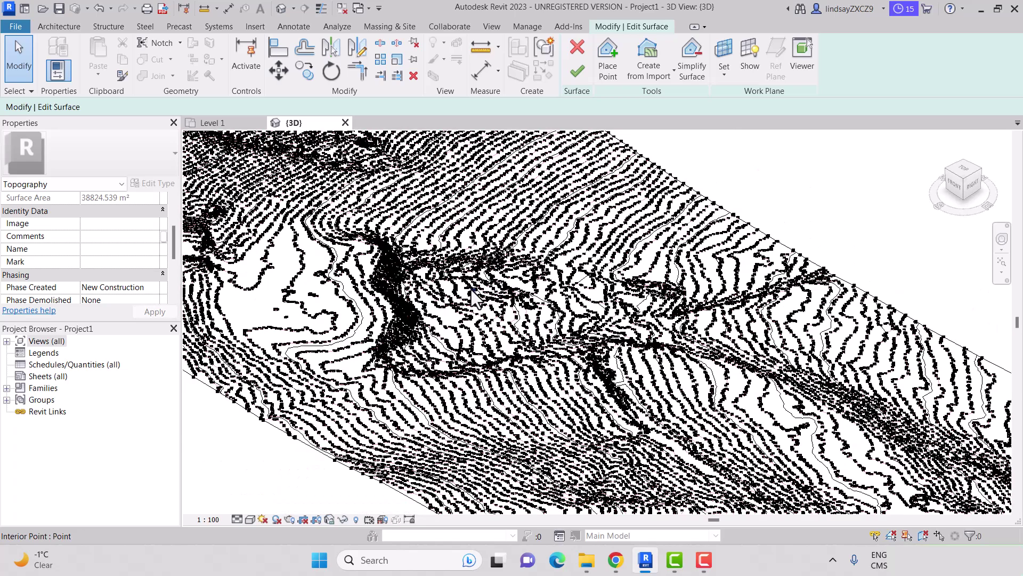
{"action": "scroll", "coordinate": [471, 292], "scroll_direction": "up", "scroll_amount": 2}
{"action": "scroll", "coordinate": [471, 296], "scroll_direction": "down", "scroll_amount": 3}
{"action": "scroll", "coordinate": [471, 295], "scroll_direction": "up", "scroll_amount": 2}
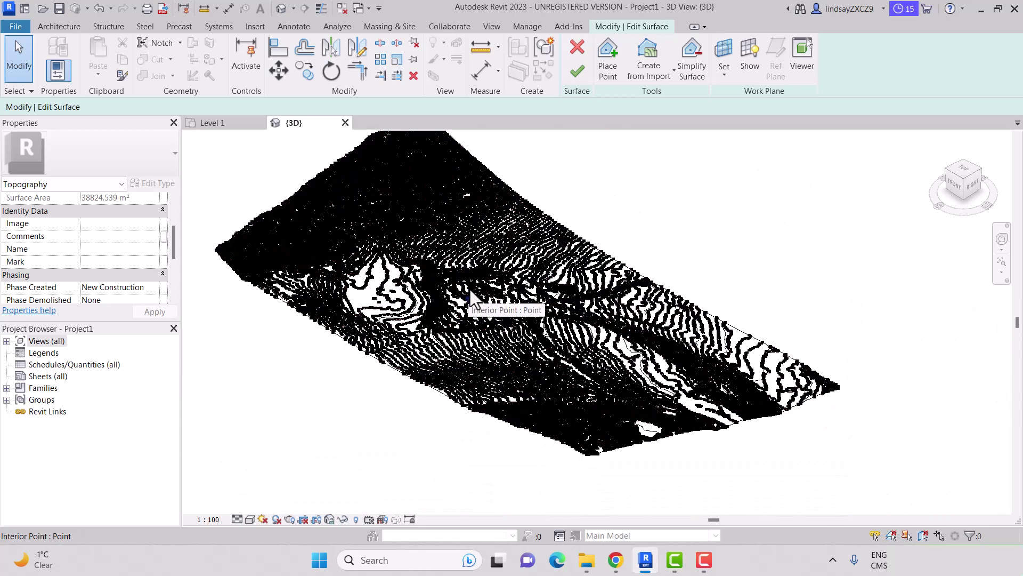
Step: Finish the toposurface edit to leave the terrain with its red contour lines
{"action": "left_click", "coordinate": [576, 73]}
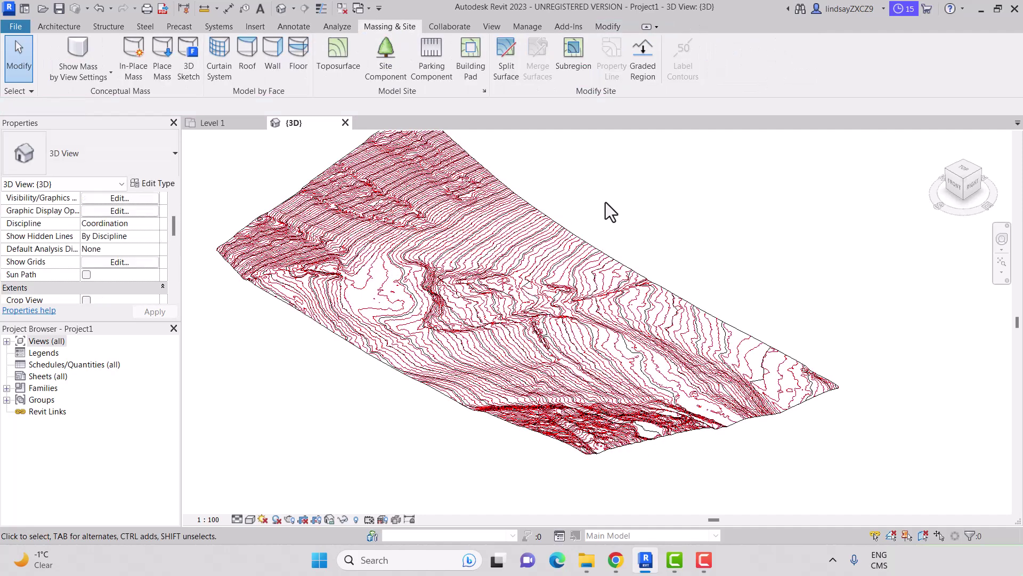
{"action": "scroll", "coordinate": [438, 295], "scroll_direction": "up", "scroll_amount": 2}
{"action": "scroll", "coordinate": [441, 292], "scroll_direction": "up", "scroll_amount": 2}
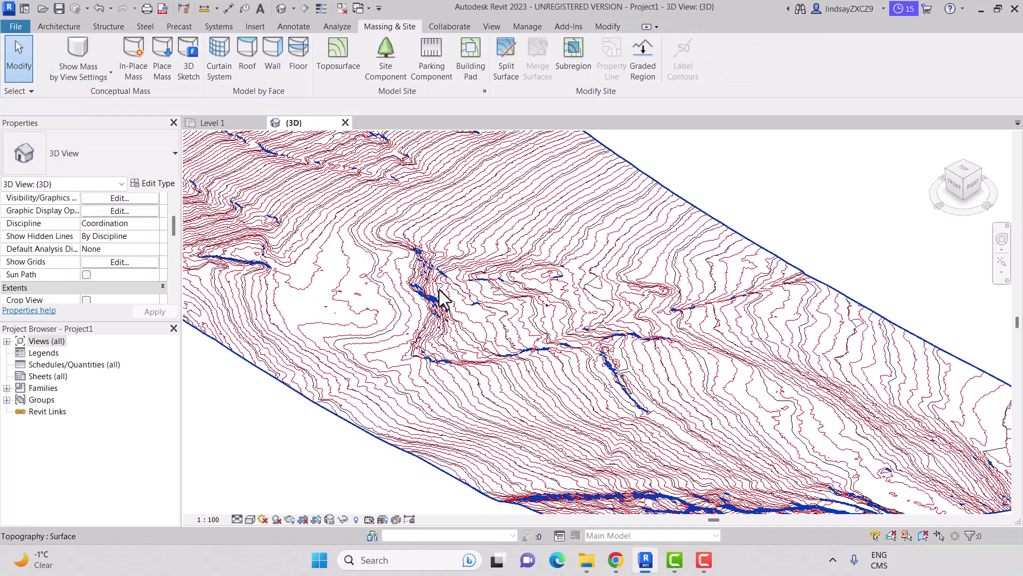
{"action": "scroll", "coordinate": [442, 297], "scroll_direction": "down", "scroll_amount": 3}
{"action": "scroll", "coordinate": [486, 318], "scroll_direction": "up", "scroll_amount": 3}
{"action": "scroll", "coordinate": [528, 315], "scroll_direction": "up", "scroll_amount": 2}
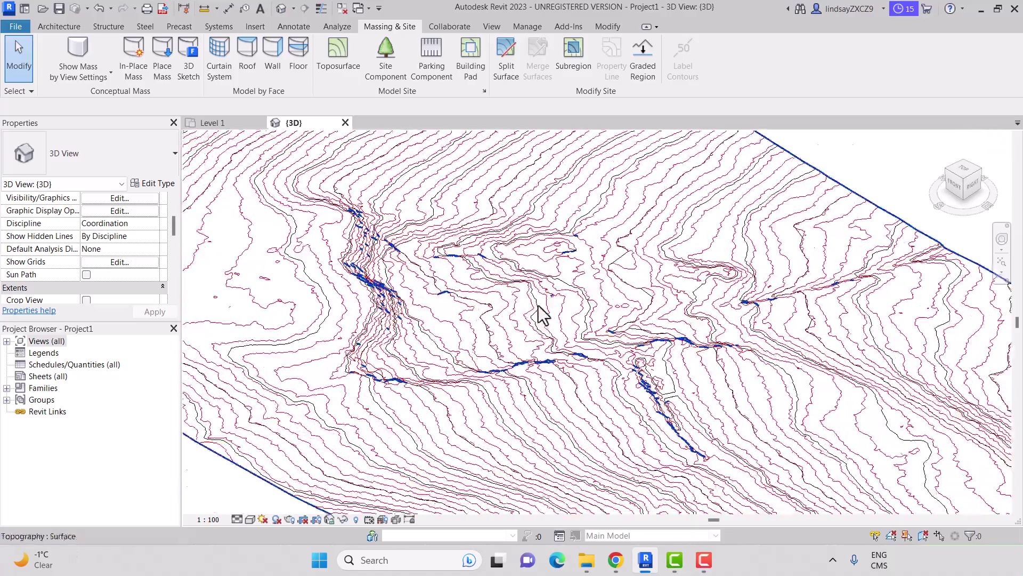
{"action": "scroll", "coordinate": [541, 313], "scroll_direction": "down", "scroll_amount": 2}
{"action": "scroll", "coordinate": [549, 312], "scroll_direction": "down", "scroll_amount": 3}
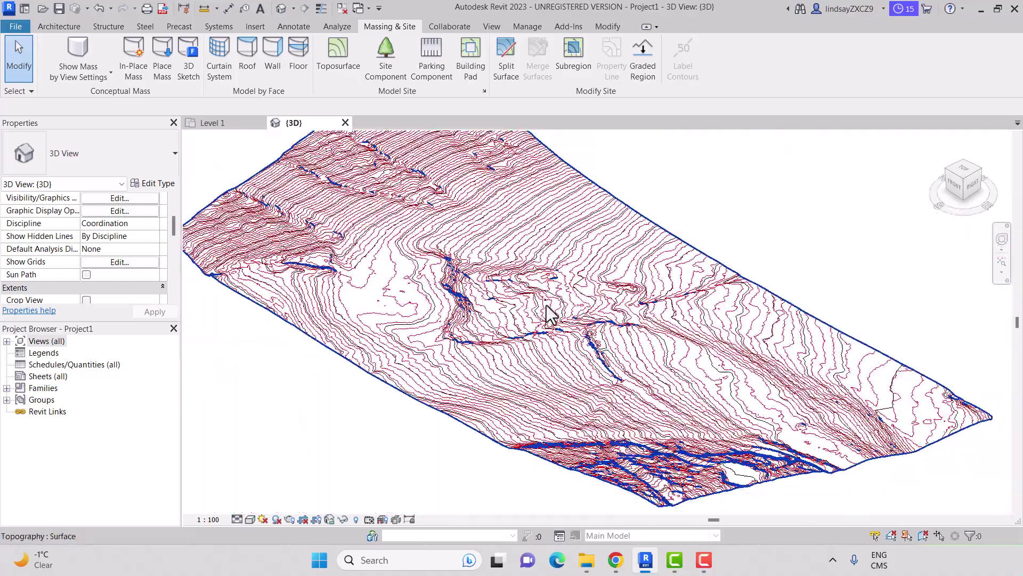
Step: Hide the linked contour.dwg in this 3D view by category
{"action": "left_click", "coordinate": [668, 266]}
{"action": "right_click", "coordinate": [669, 264]}
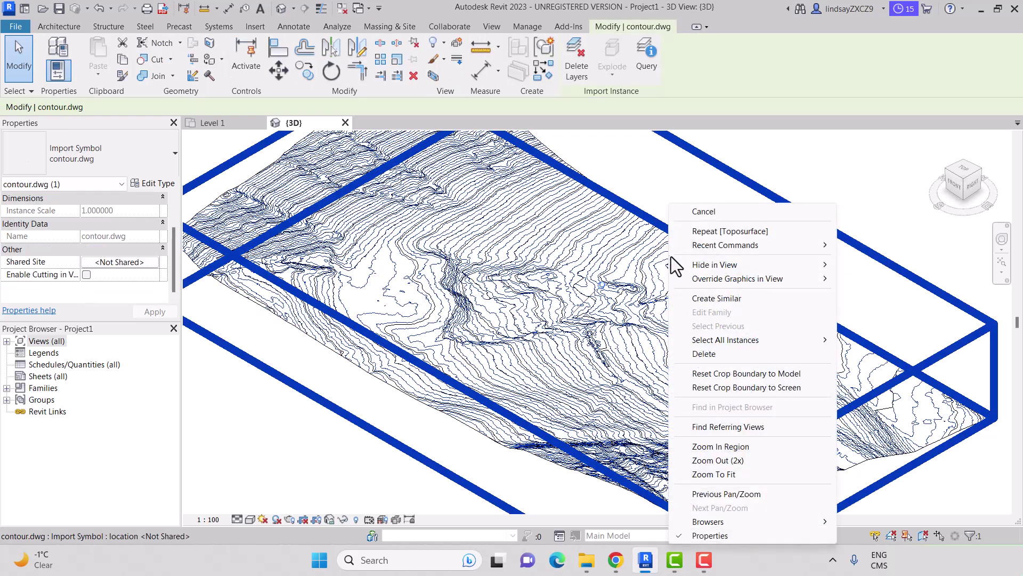
{"action": "mouse_move", "coordinate": [715, 264]}
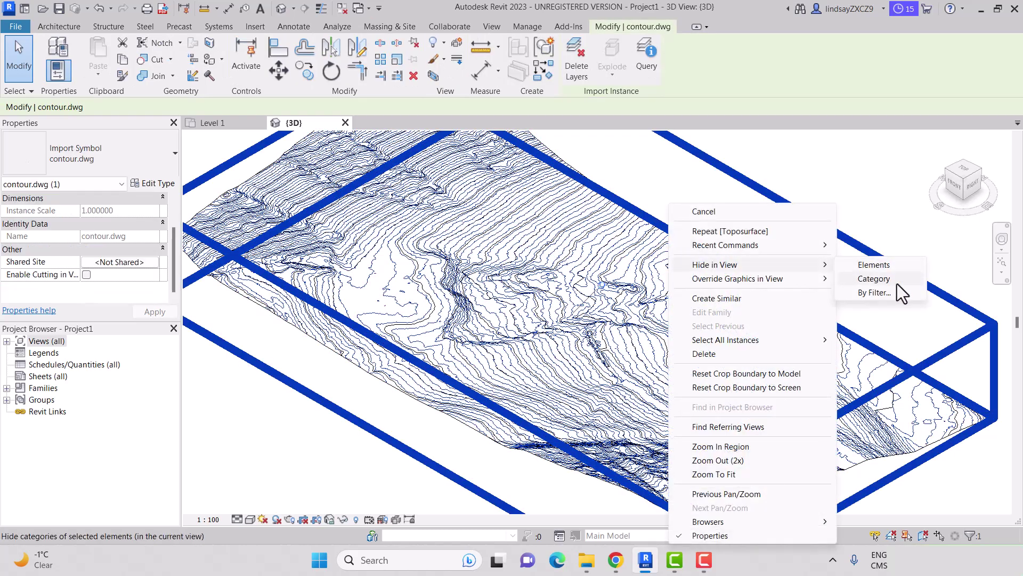
{"action": "left_click", "coordinate": [874, 279]}
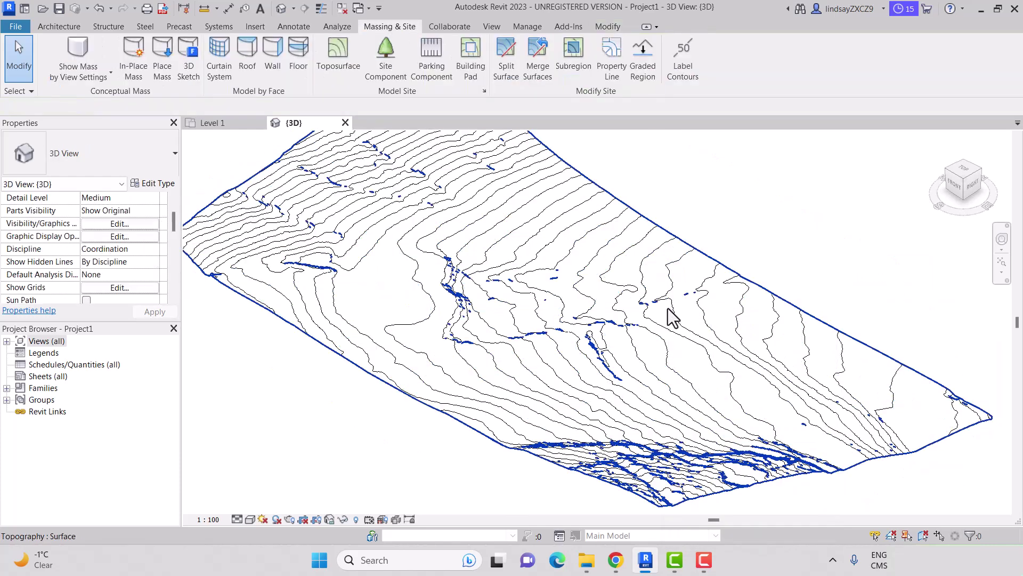
{"action": "scroll", "coordinate": [360, 261], "scroll_direction": "down", "scroll_amount": 3}
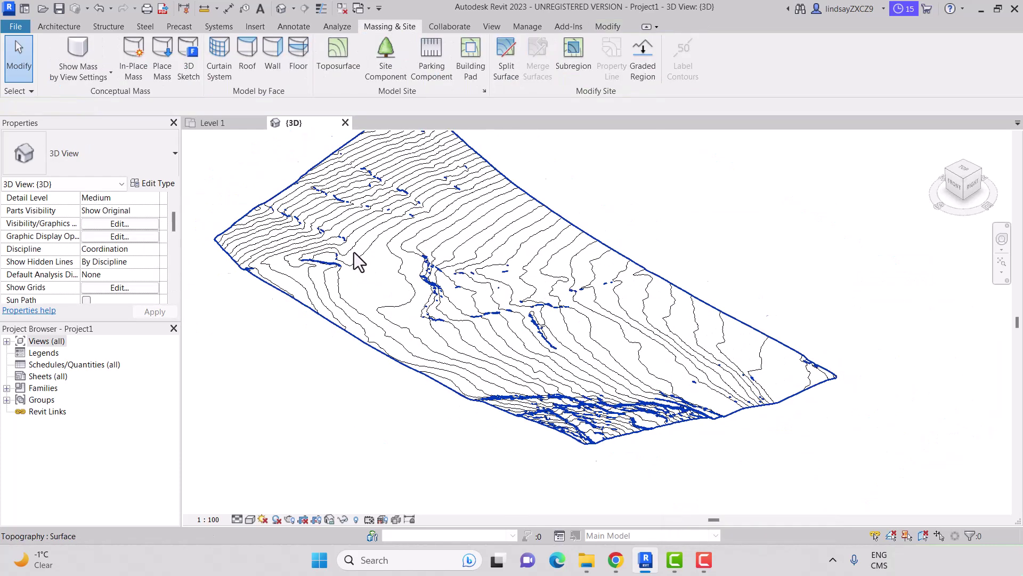
Step: Set the 3D view's visual style to Realistic and select the toposurface
{"action": "left_click", "coordinate": [249, 518]}
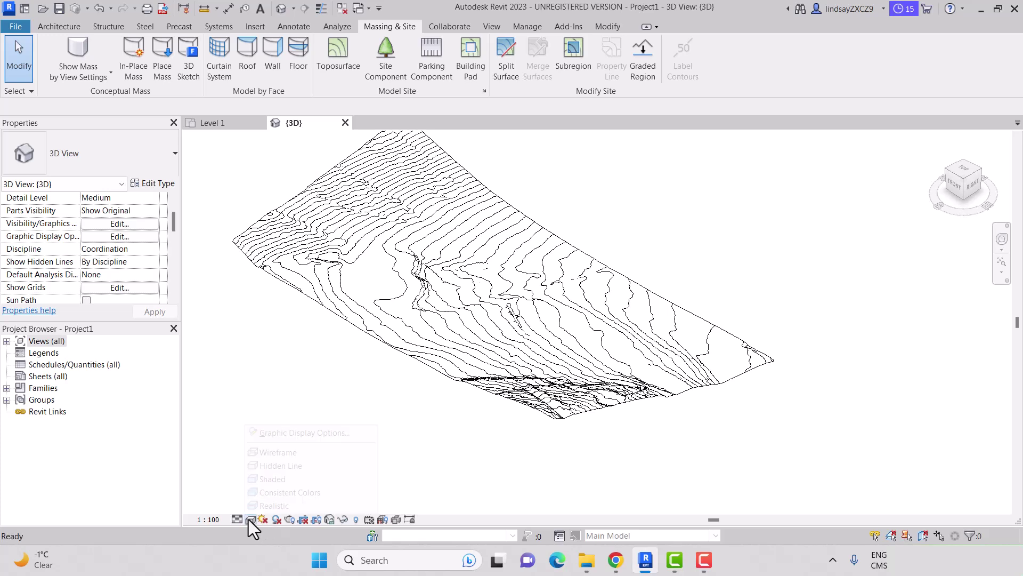
{"action": "left_click", "coordinate": [274, 506]}
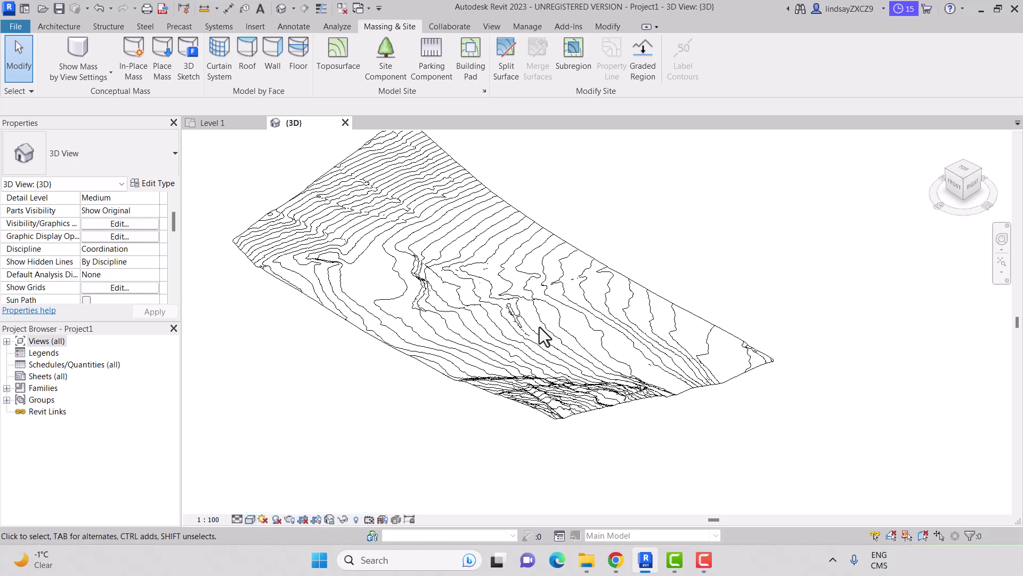
{"action": "scroll", "coordinate": [559, 325], "scroll_direction": "up", "scroll_amount": 3}
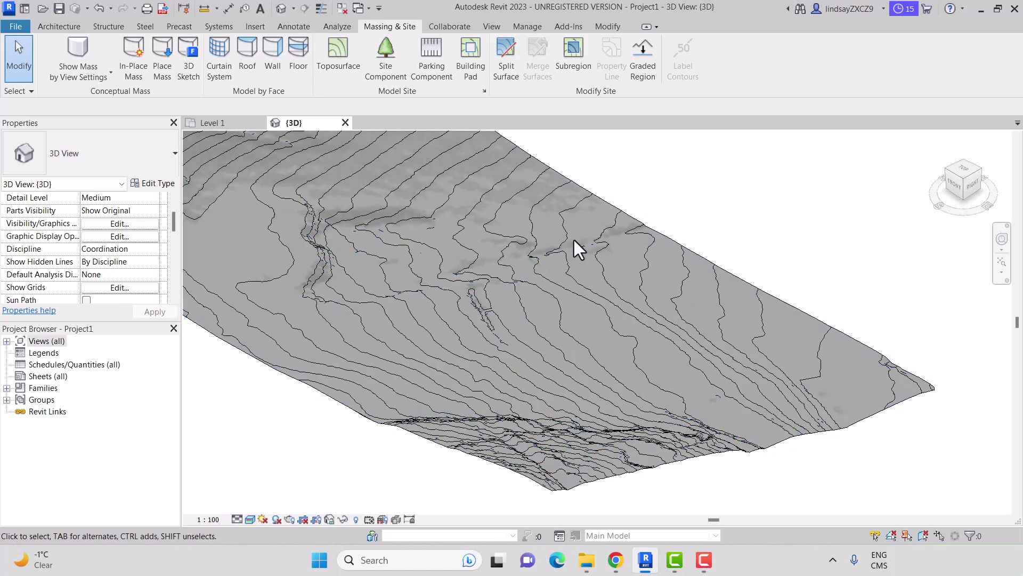
{"action": "left_click", "coordinate": [573, 282]}
{"action": "scroll", "coordinate": [401, 222], "scroll_direction": "down", "scroll_amount": 2}
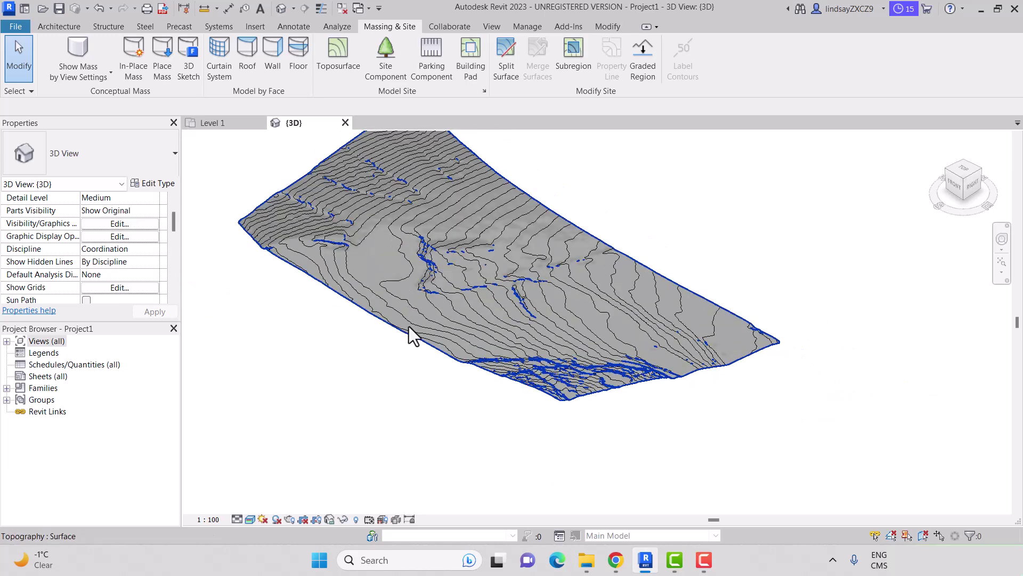